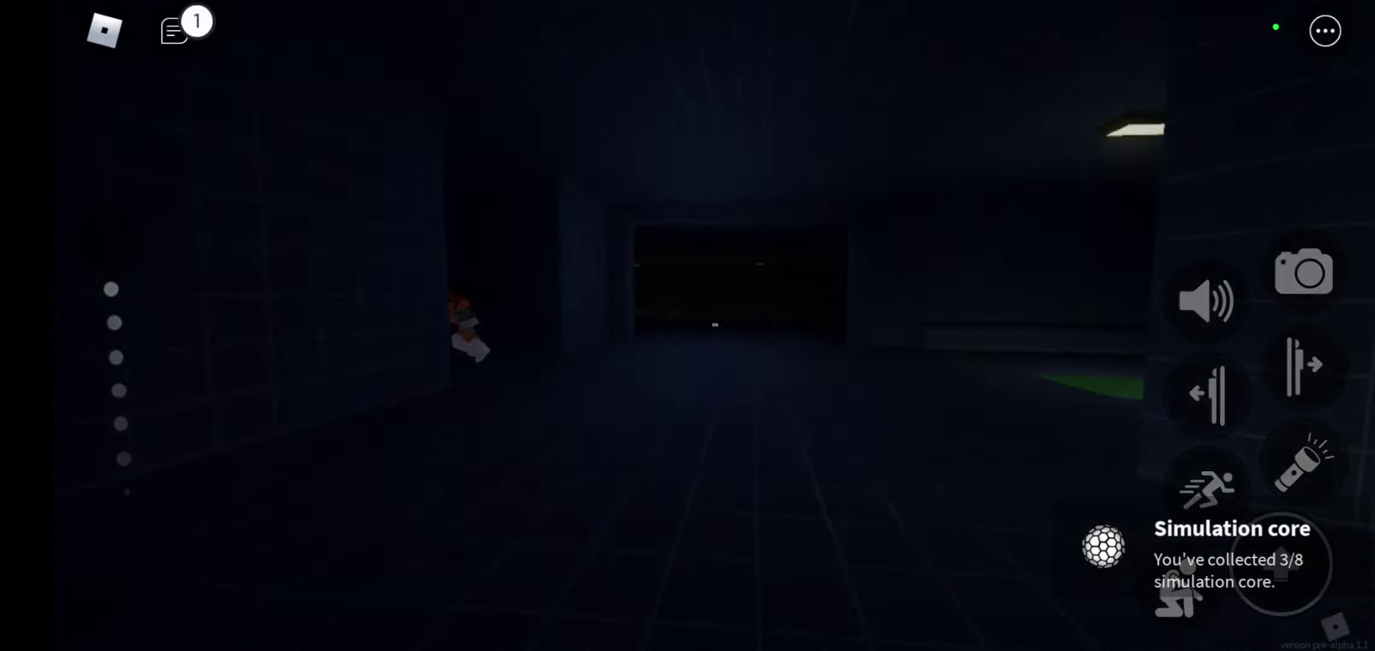
click(175, 30)
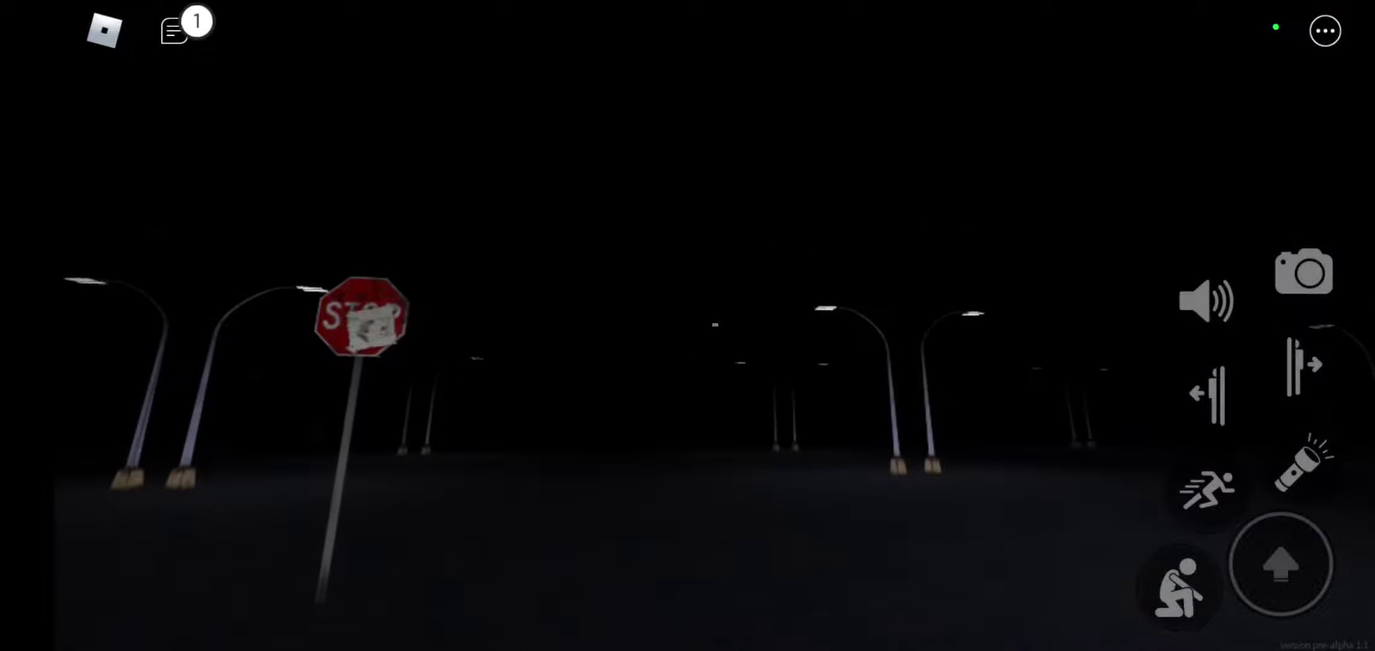
drag(687, 323, 322, 322)
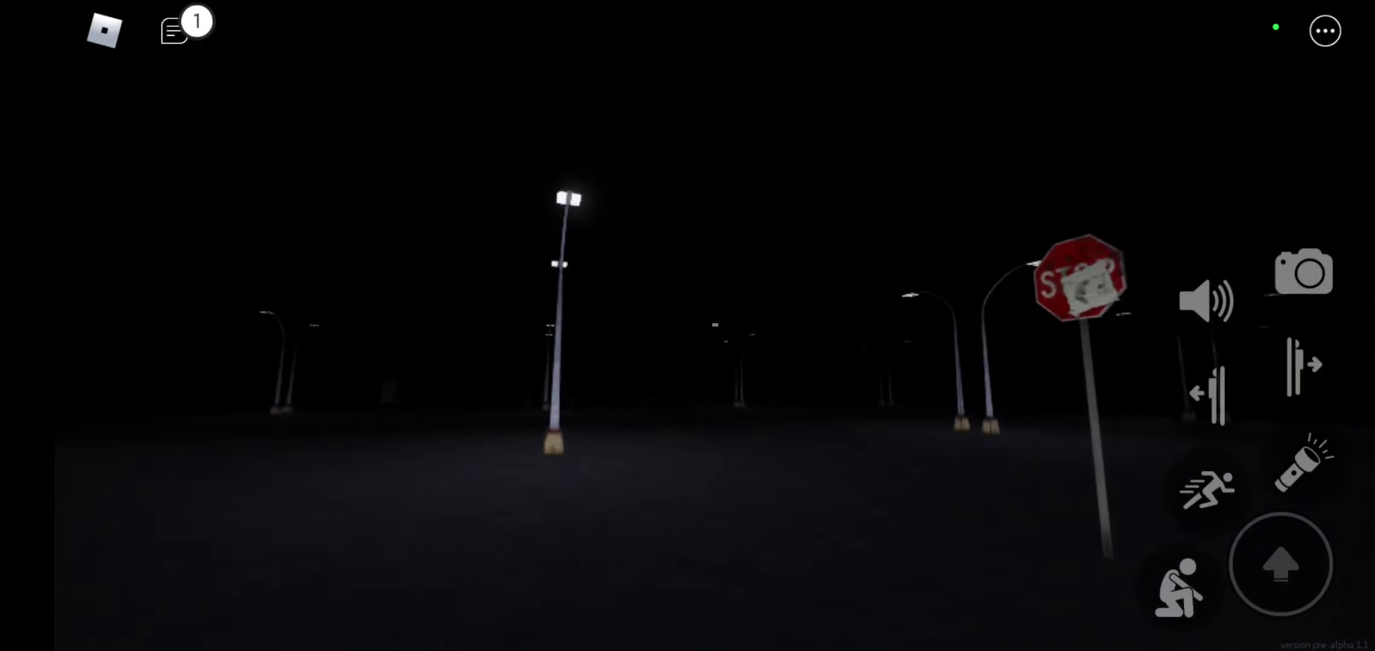
key(w)
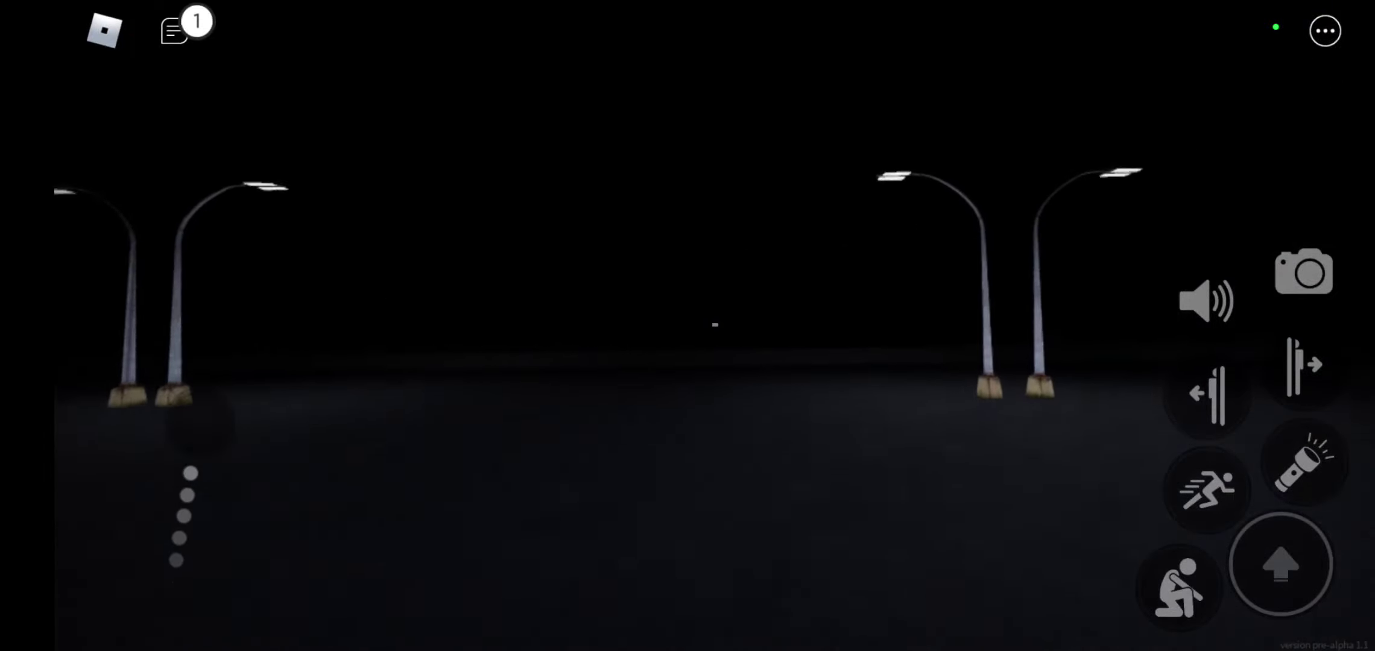
key(w)
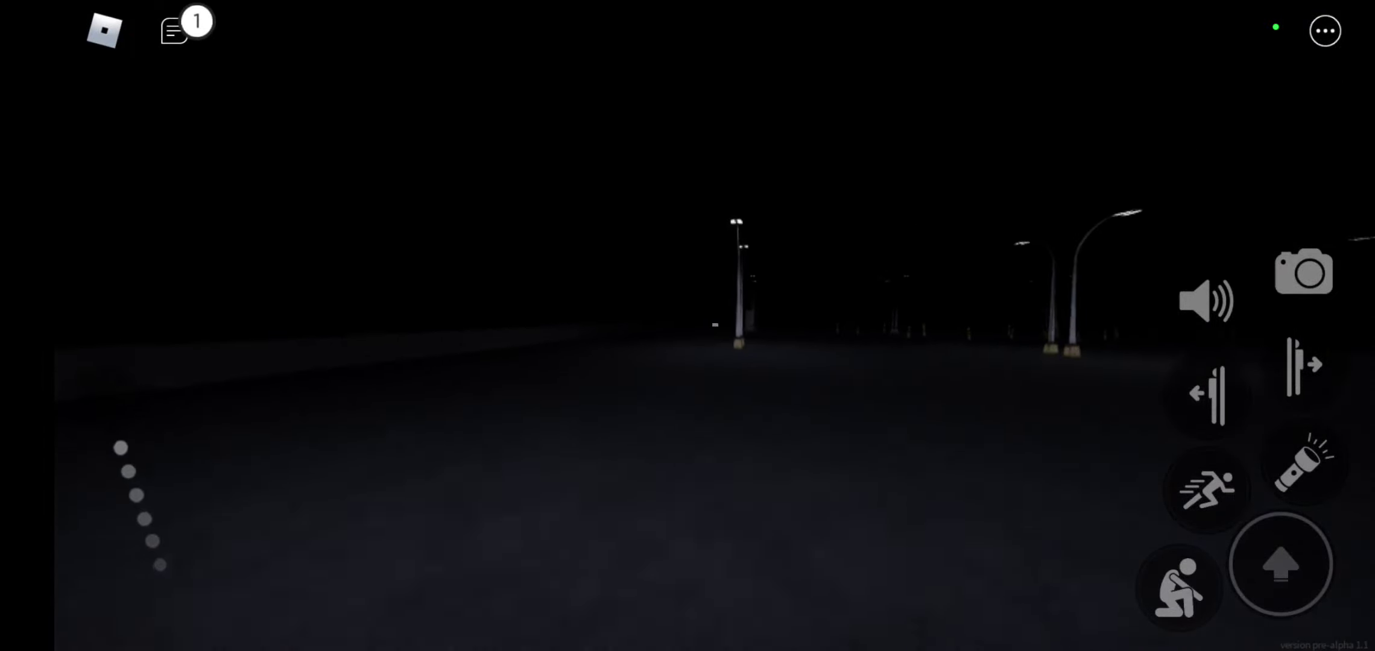
key(w)
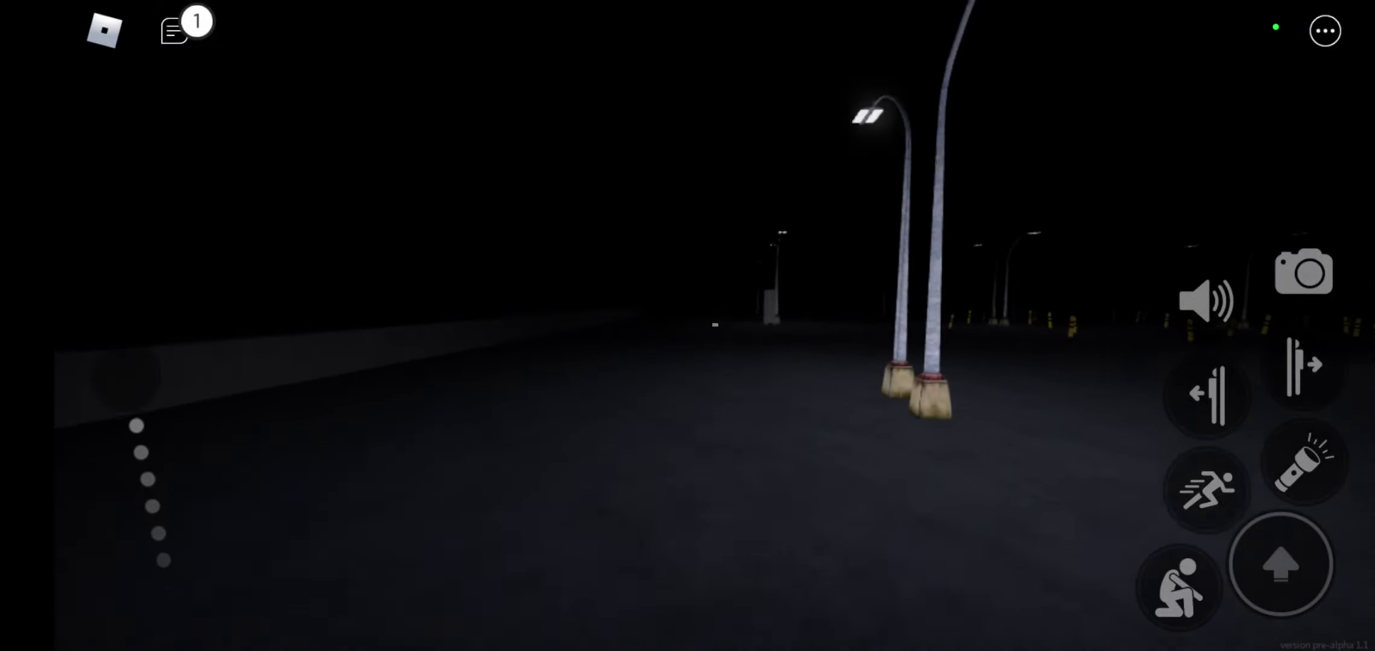
key(w)
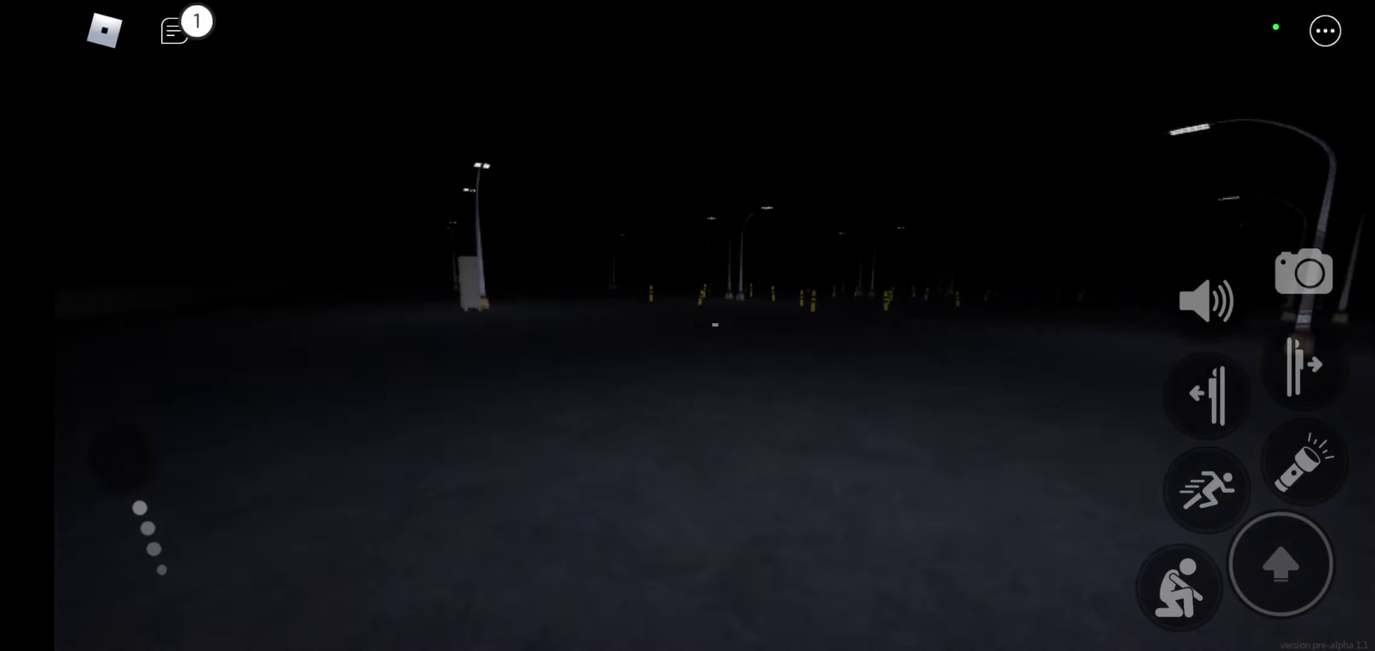
key(w)
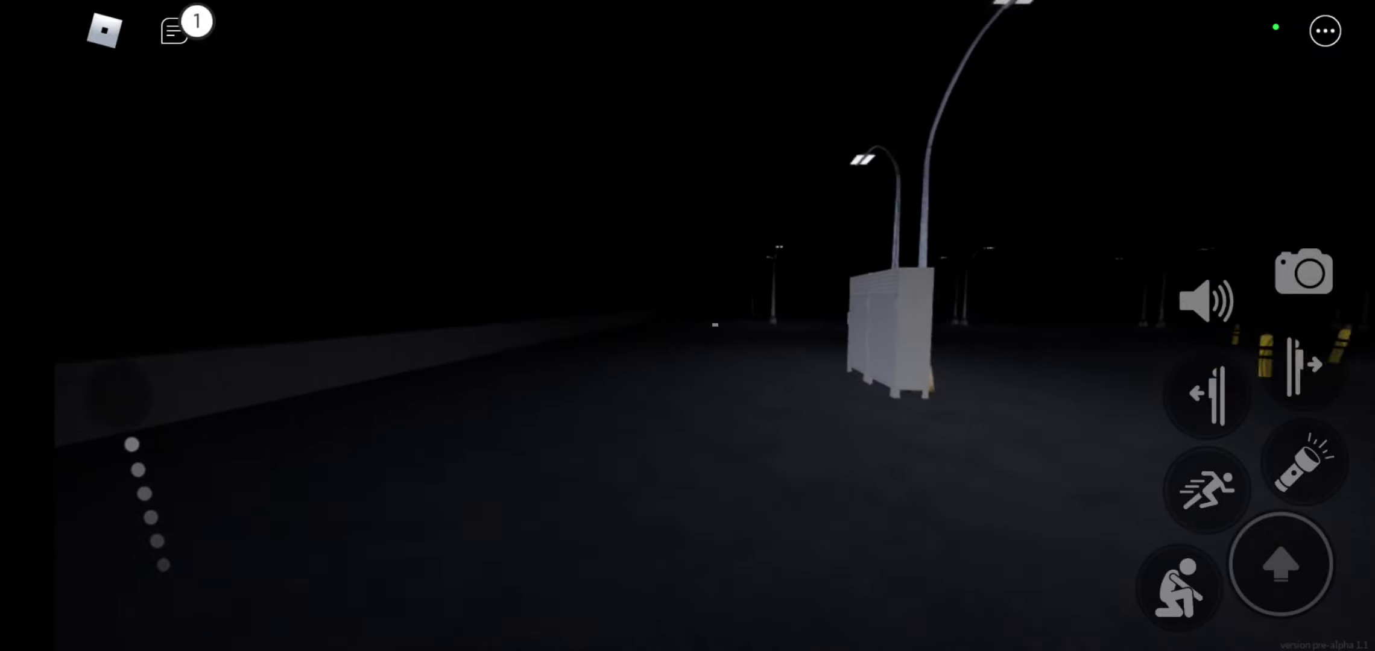
key(w)
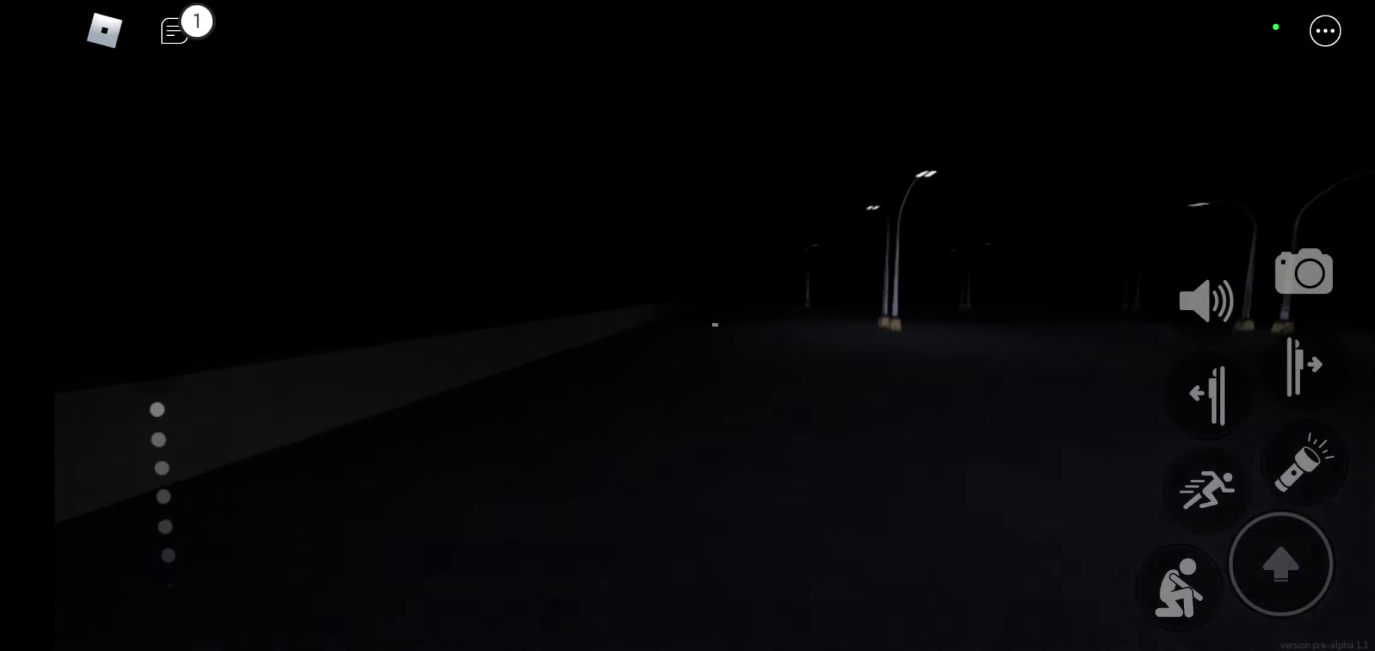
key(w)
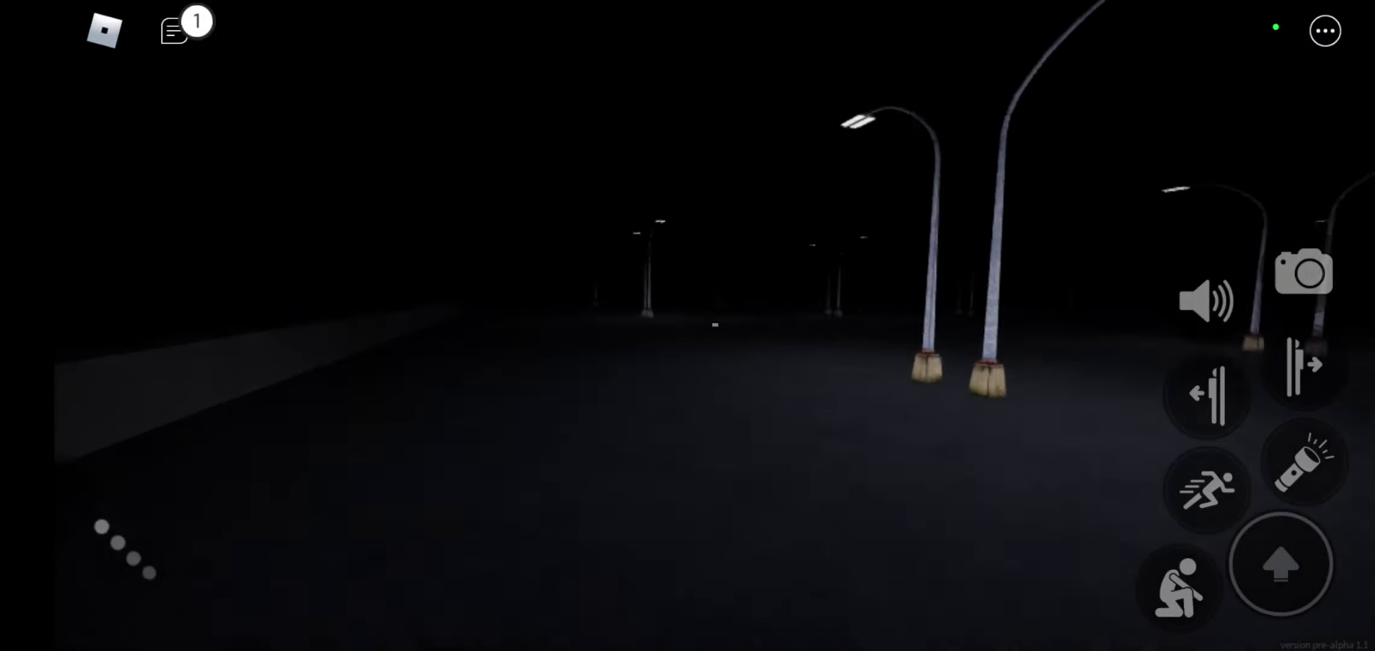
key(w)
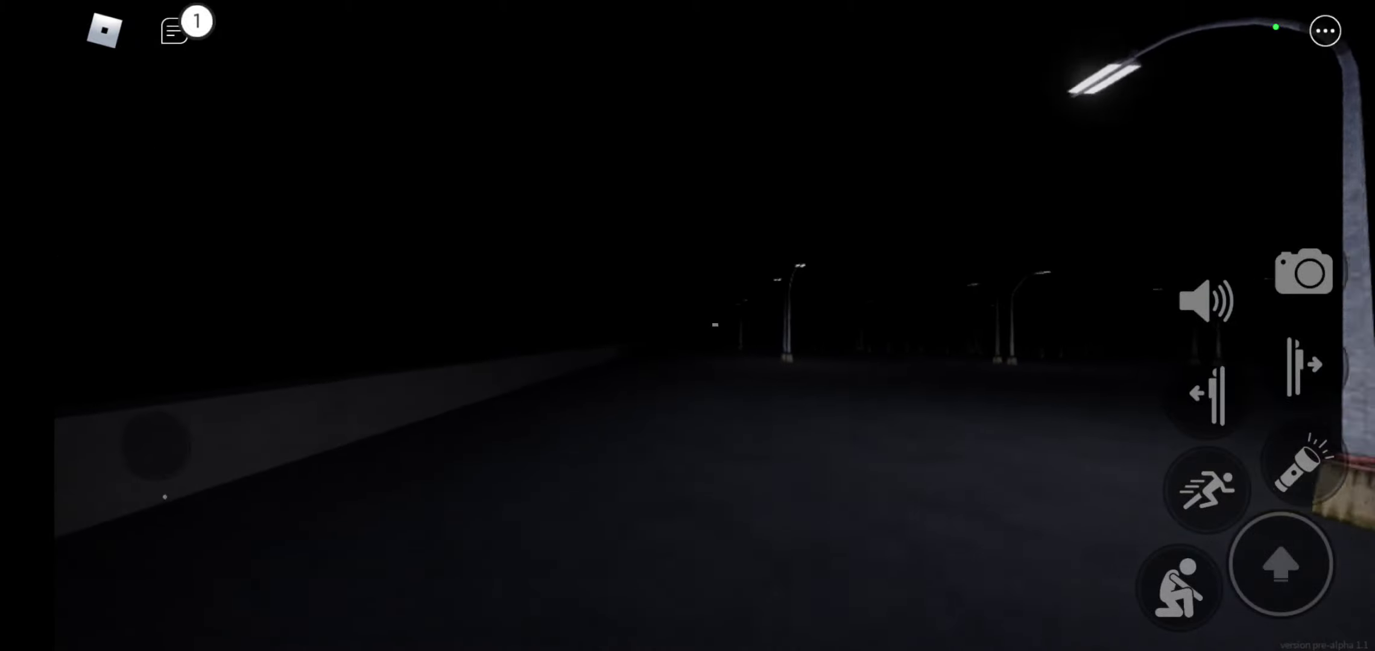
key(w)
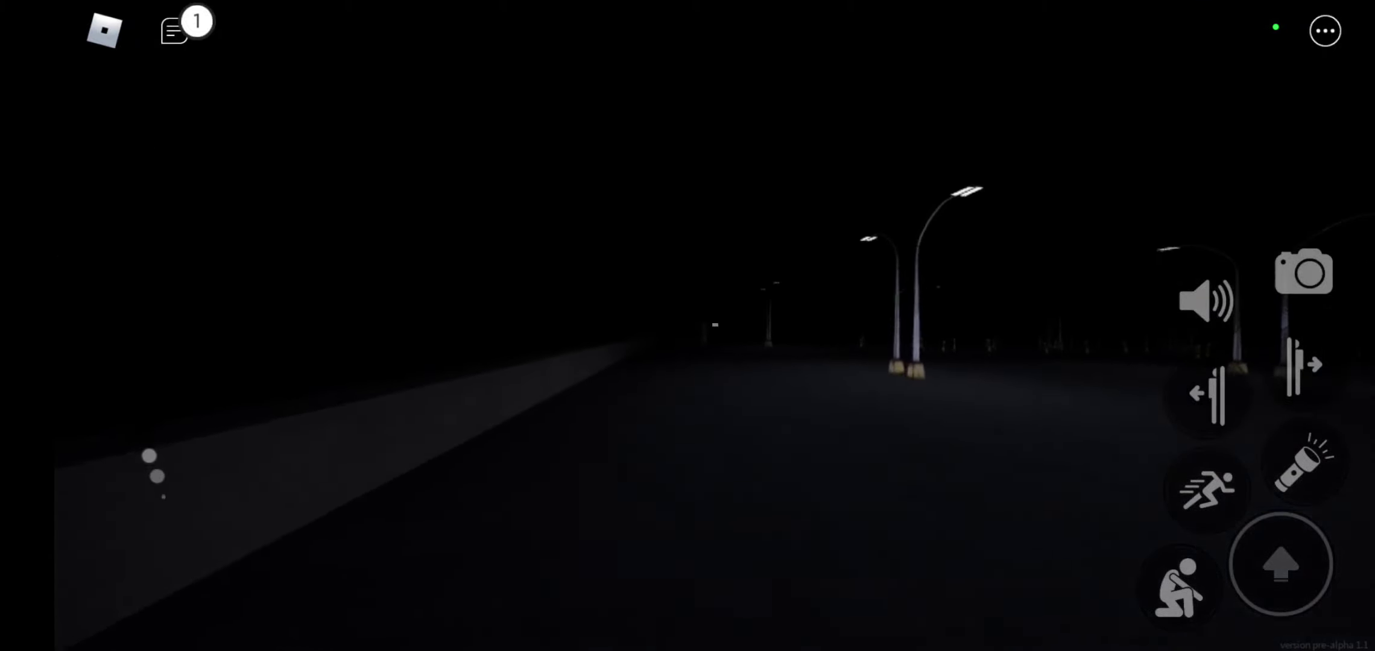
key(w)
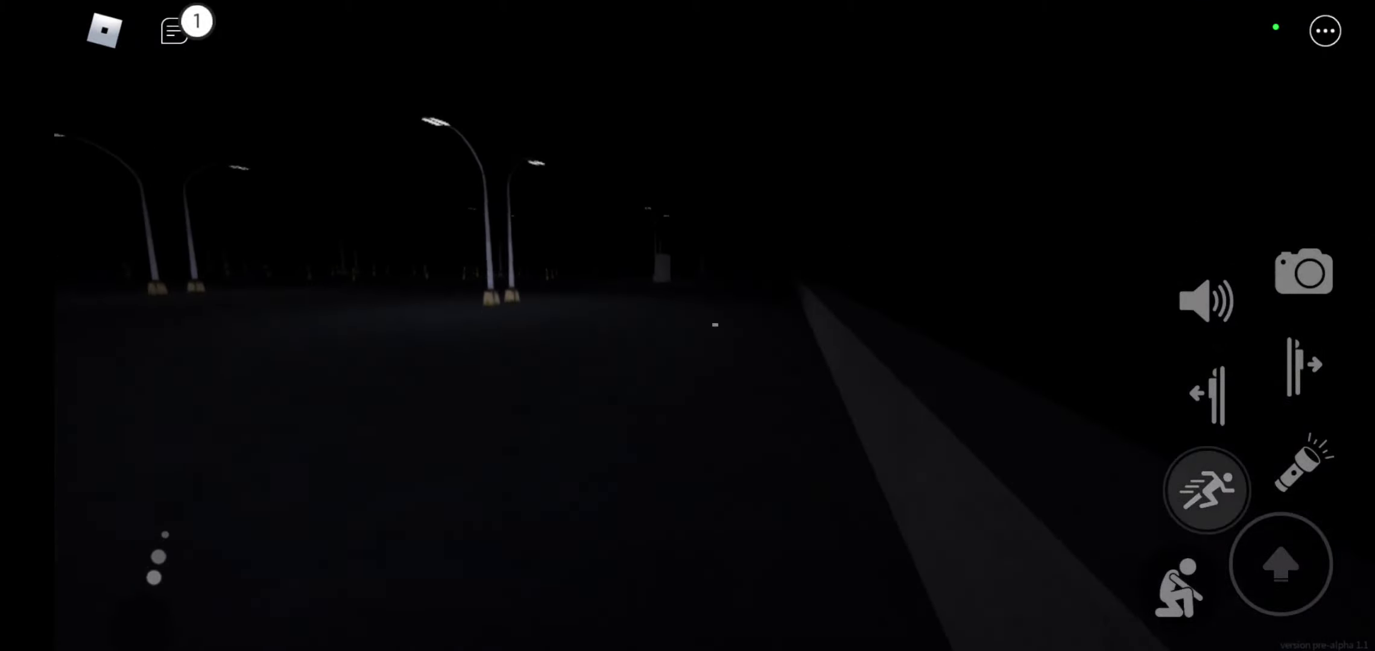
key(w)
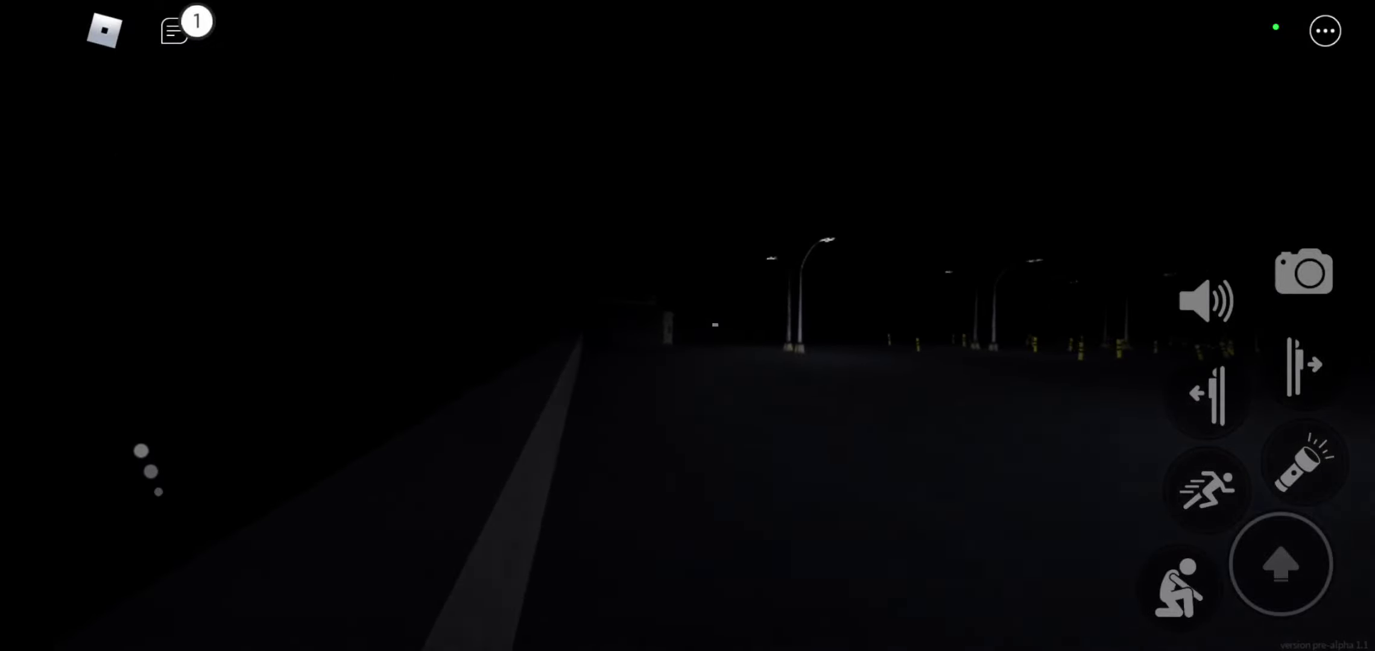
key(w)
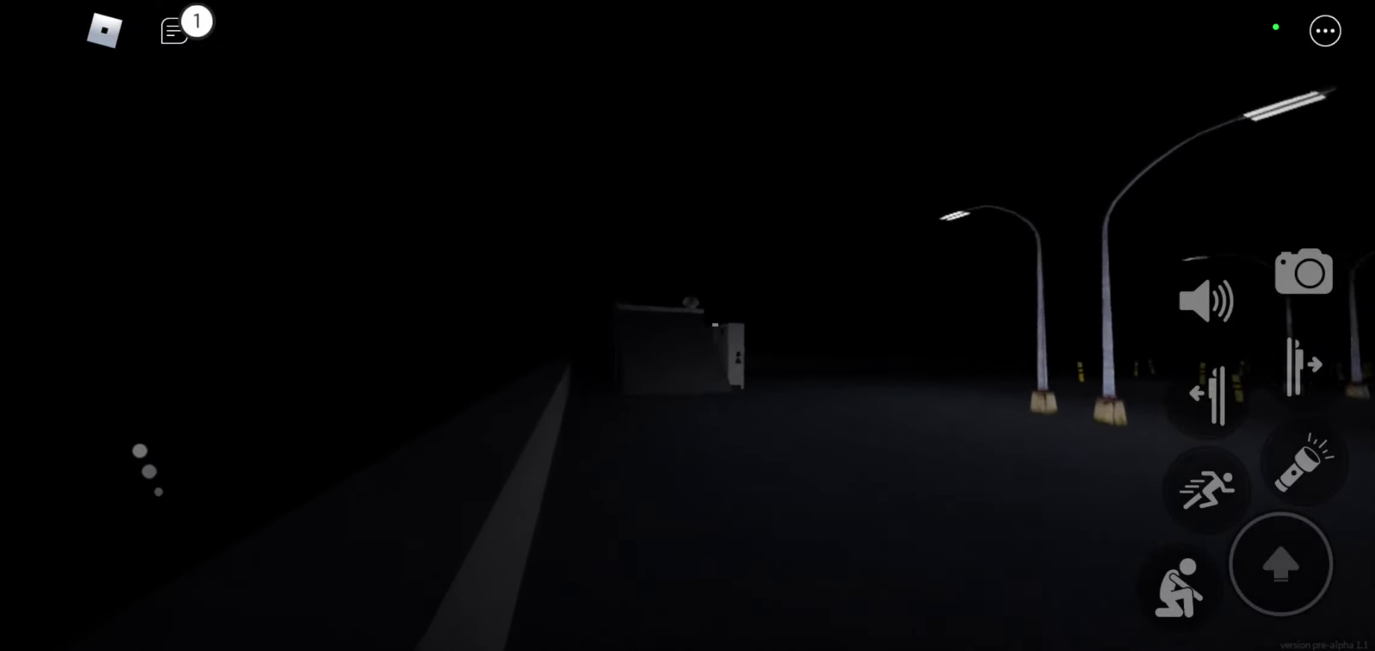
key(w)
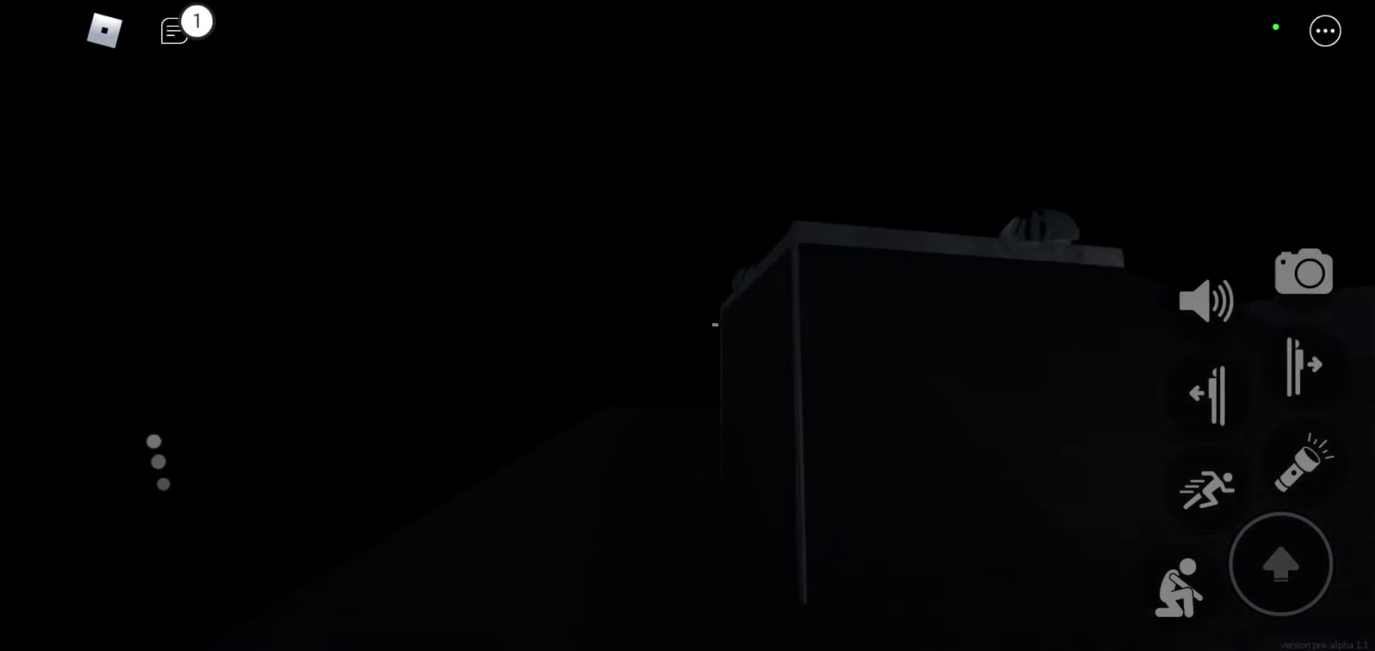
key(w)
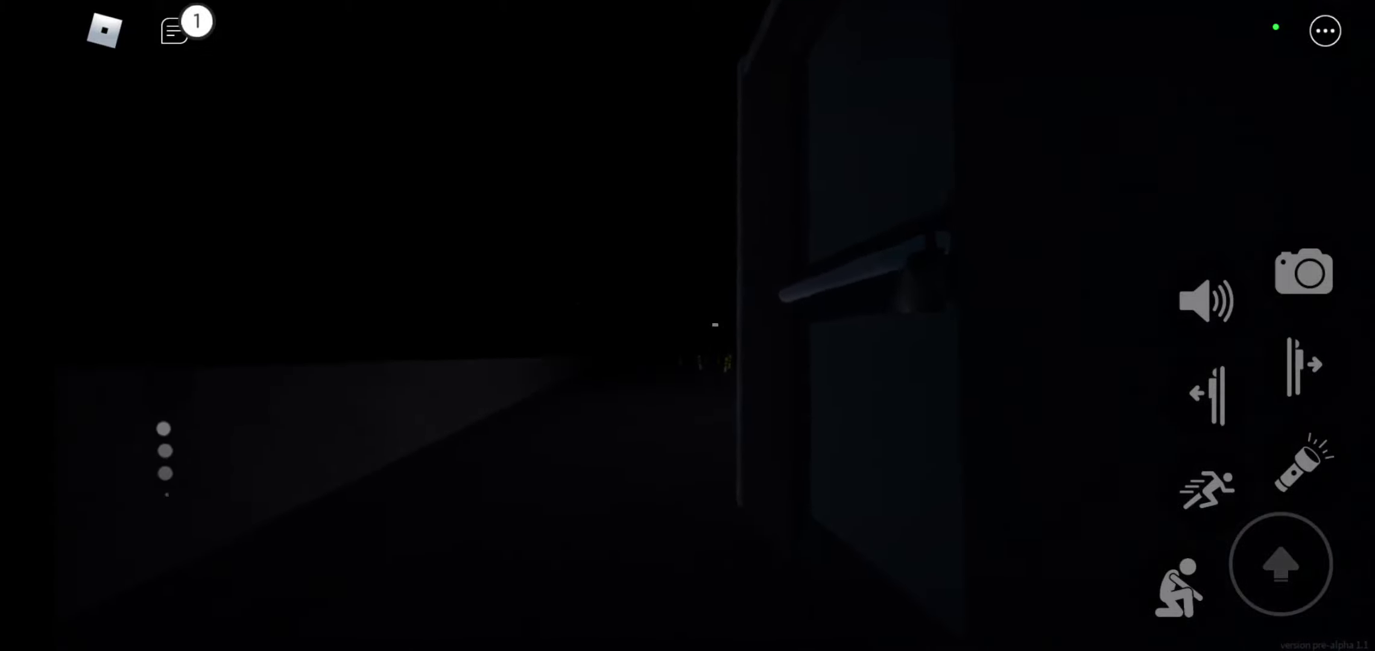
key(w)
key(e)
key(e)
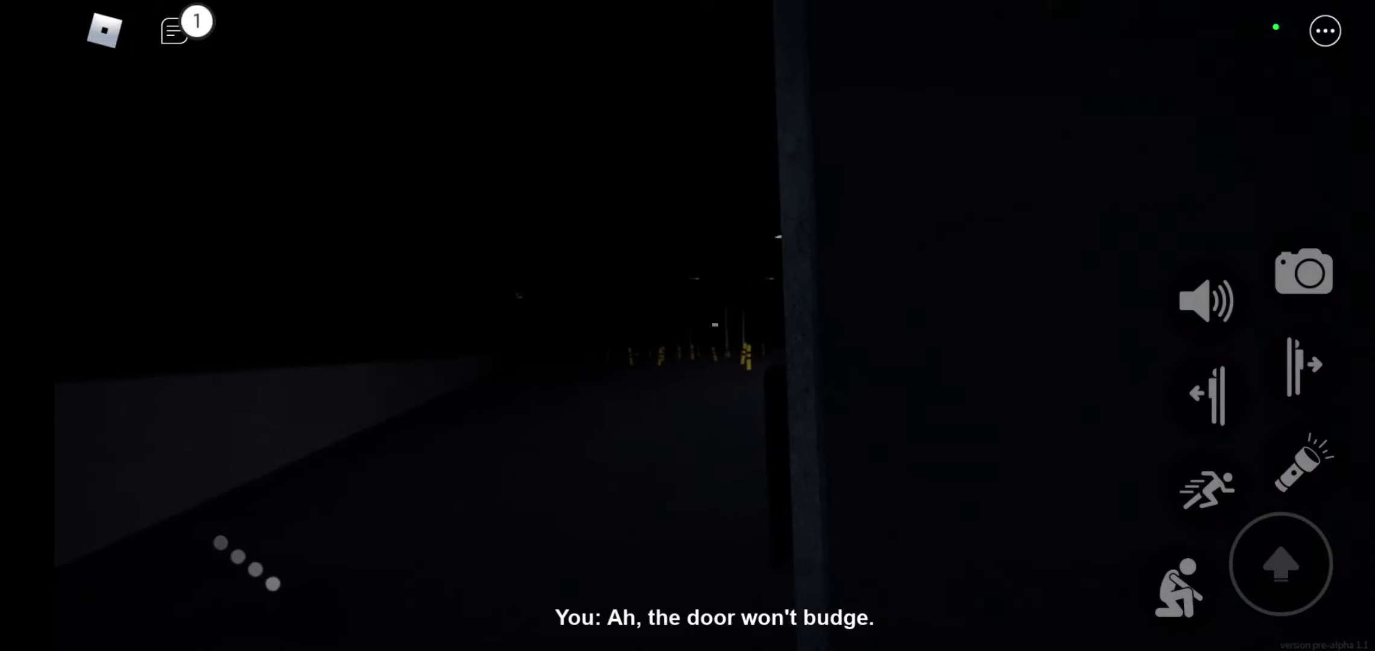
key(e)
key(e)
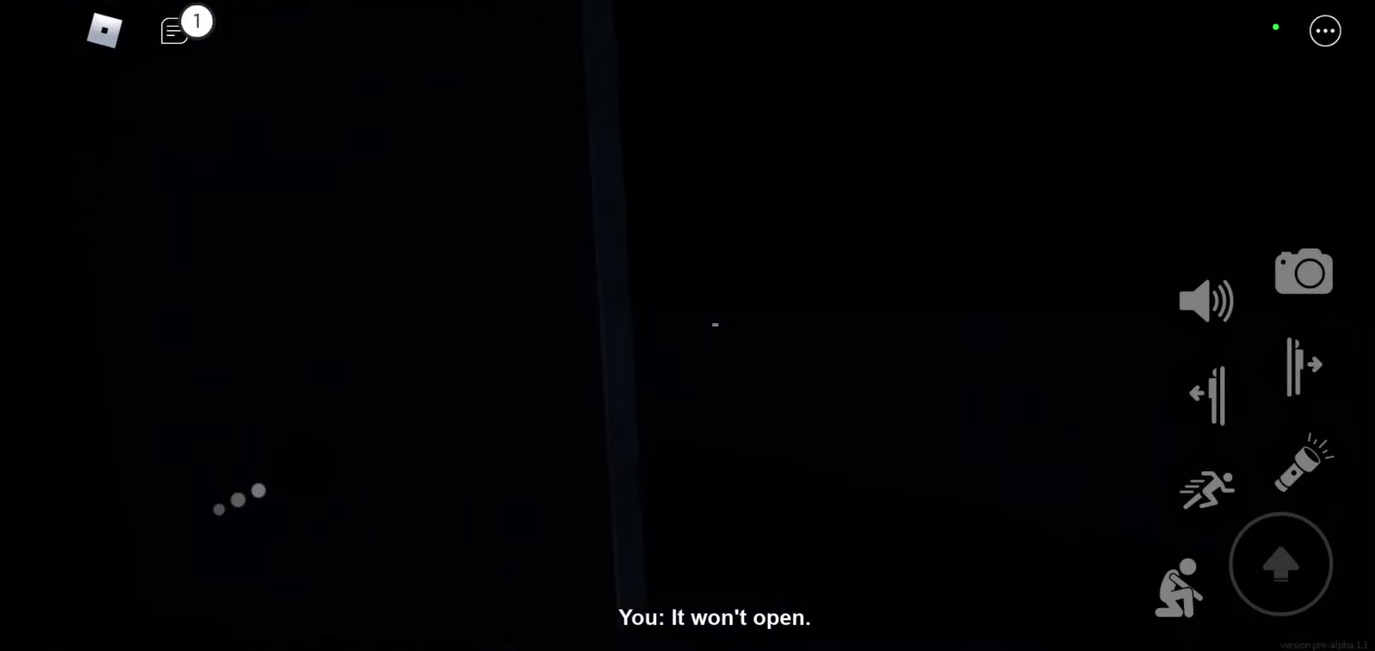
key(w)
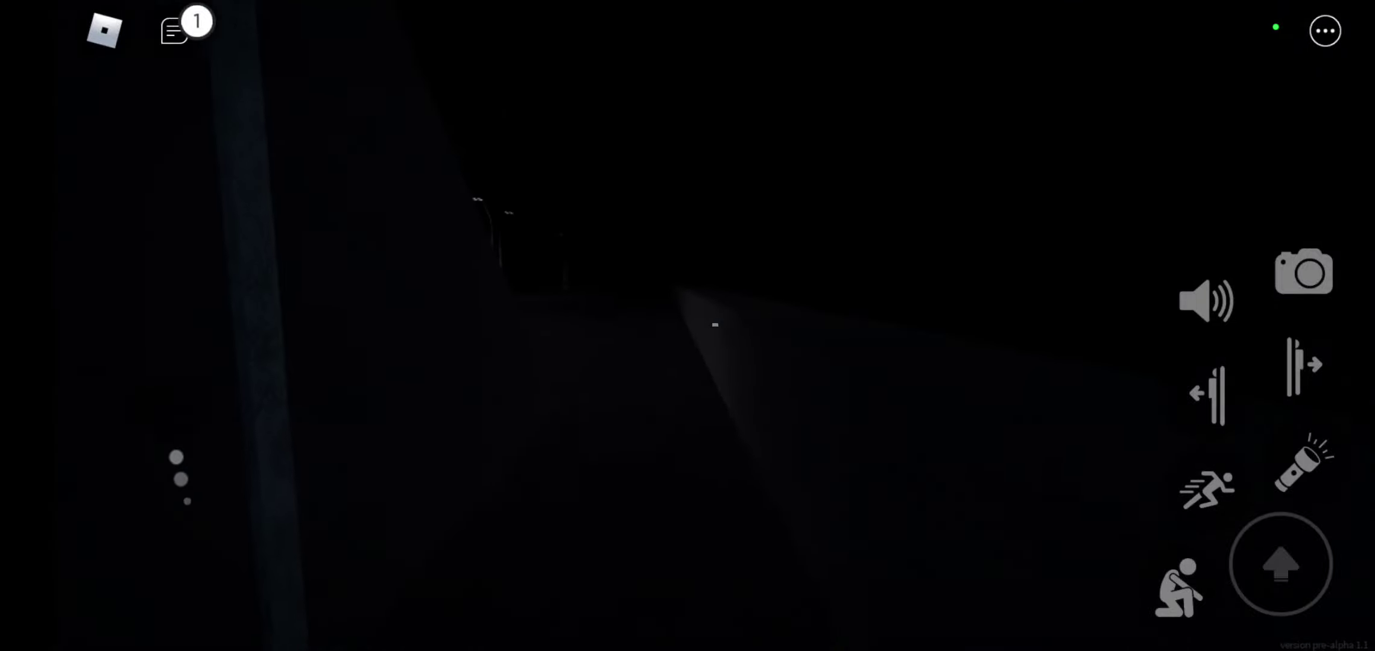
key(w)
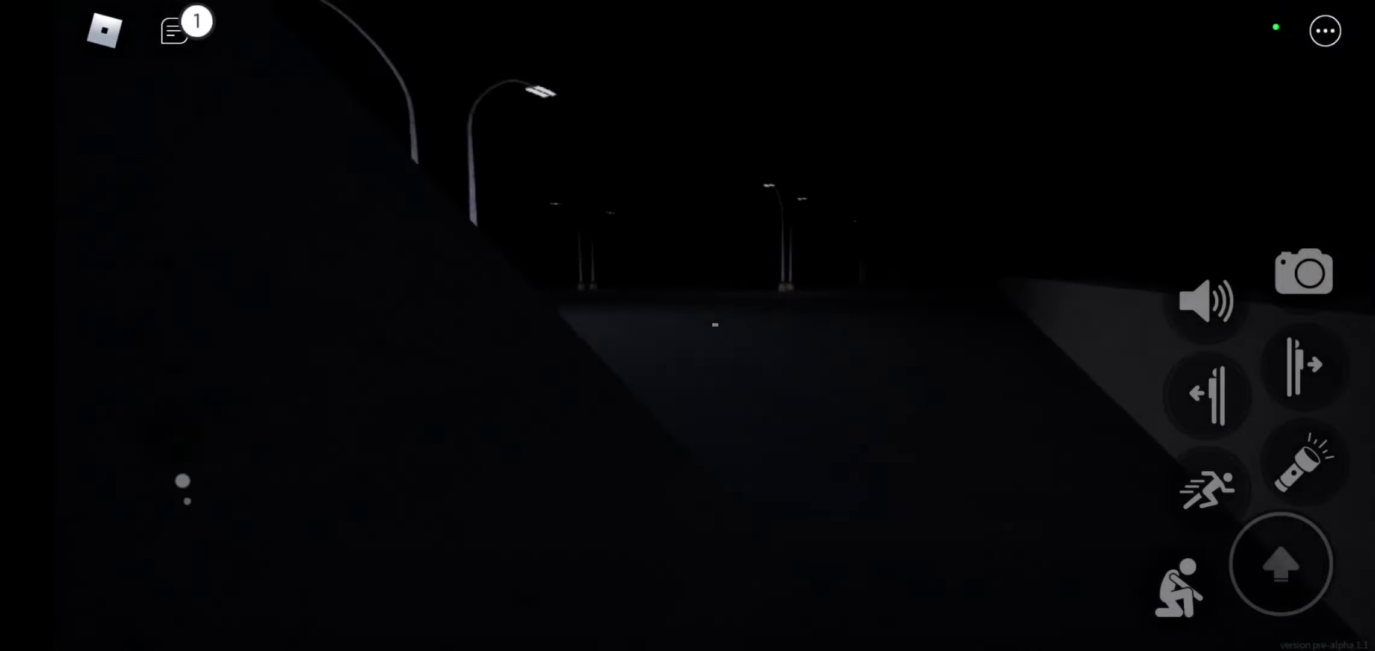
key(w)
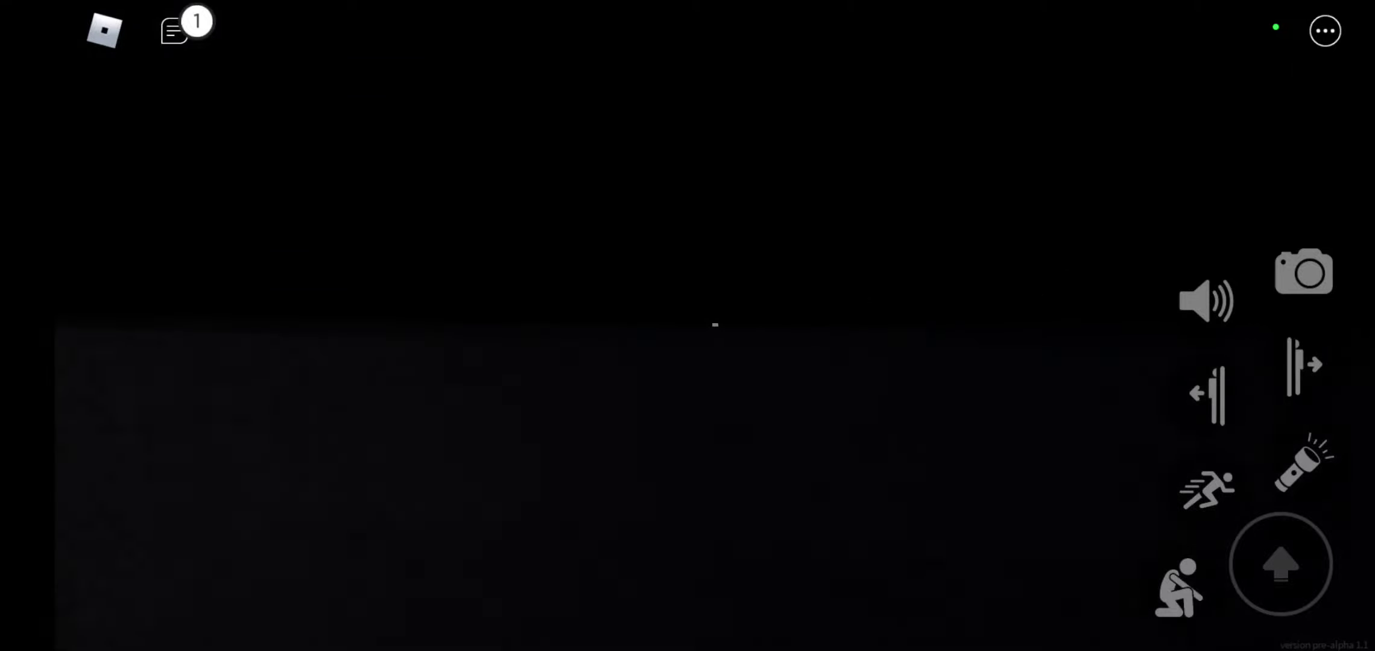
key(w)
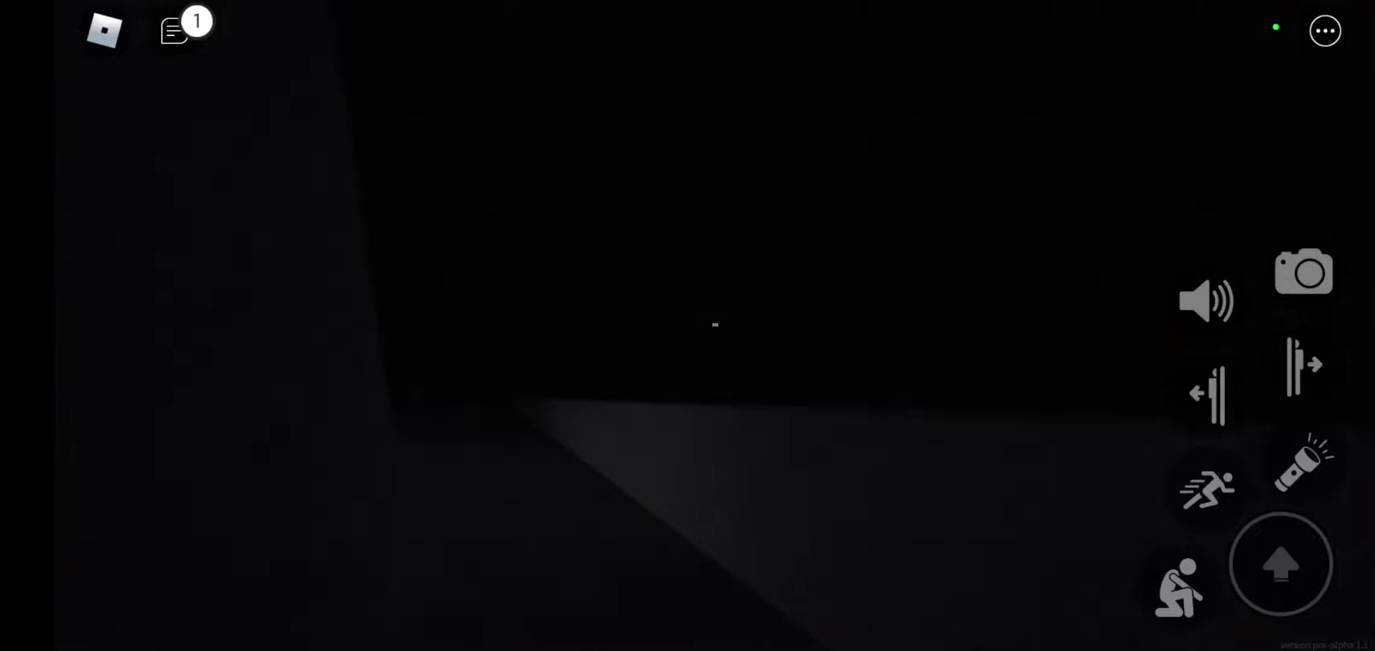
key(w)
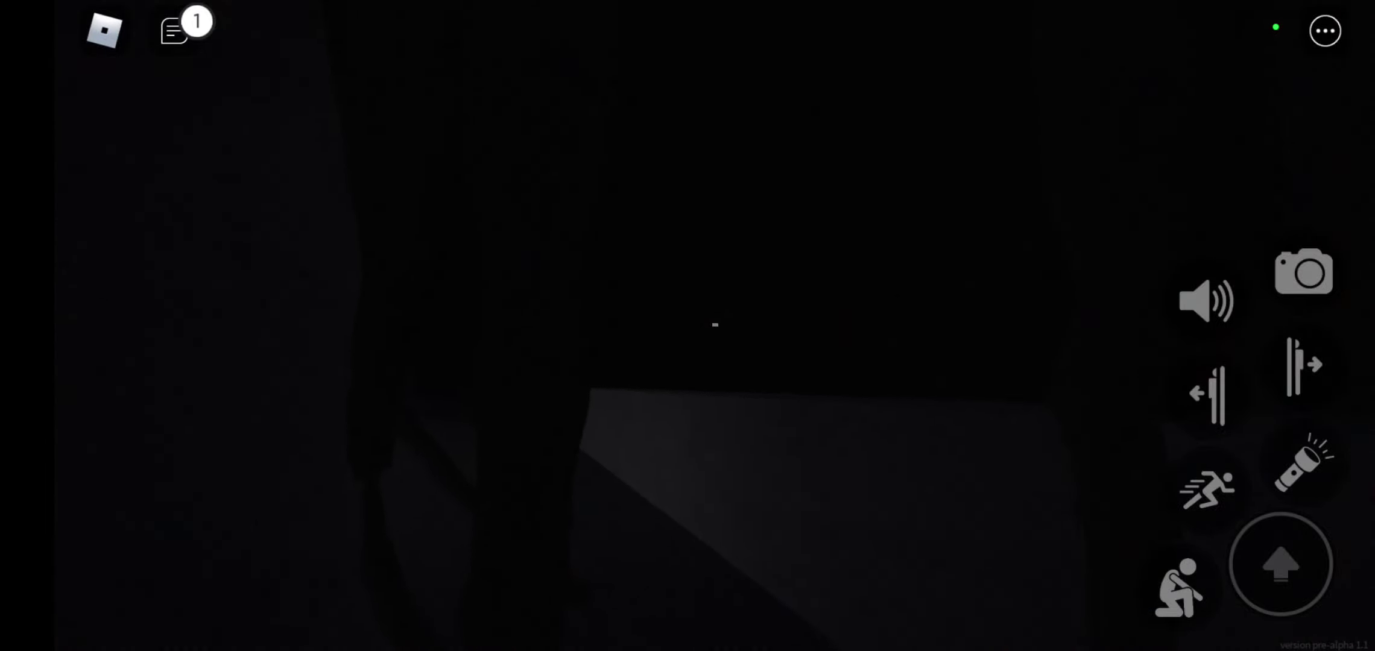
key(w)
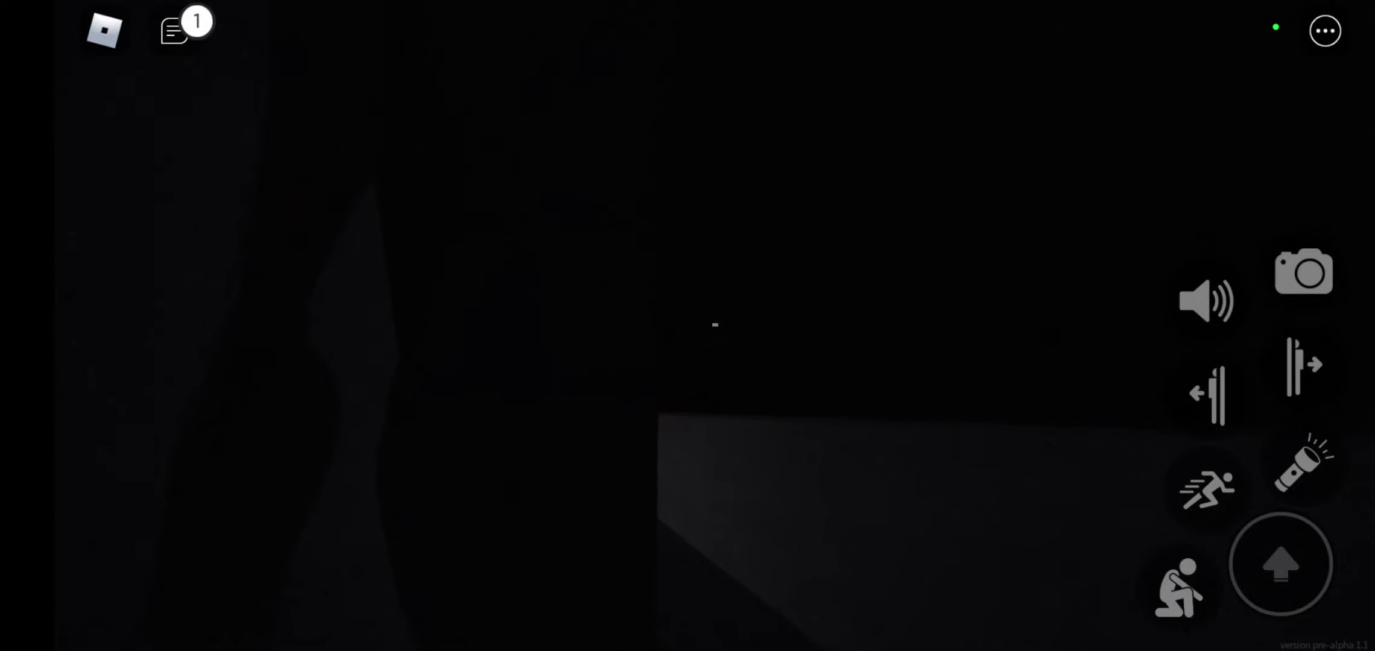
key(slash)
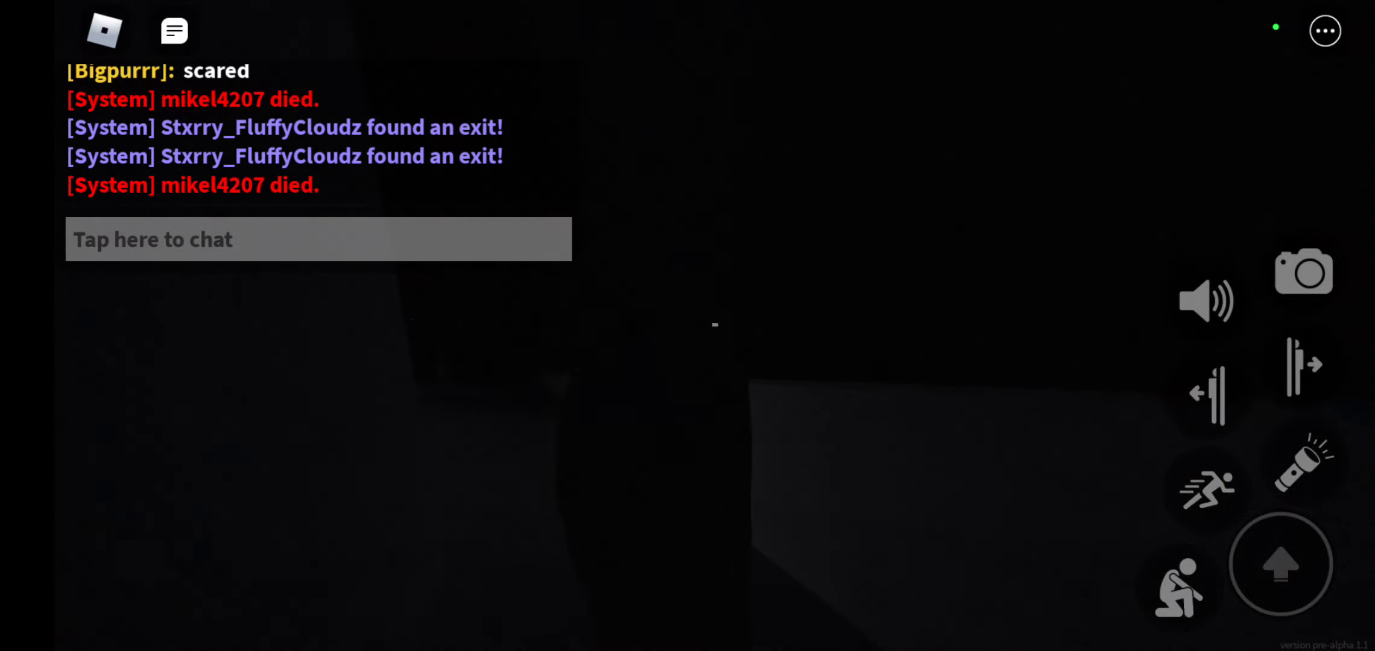
key(w)
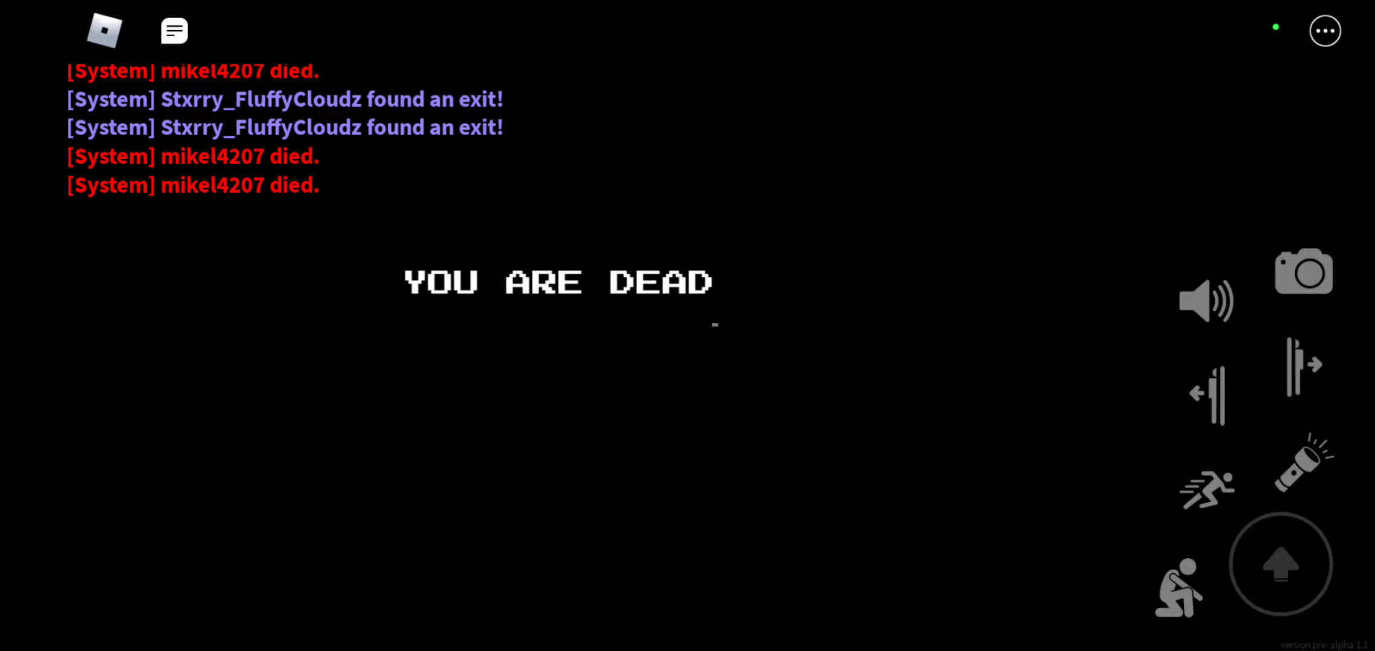
click(174, 30)
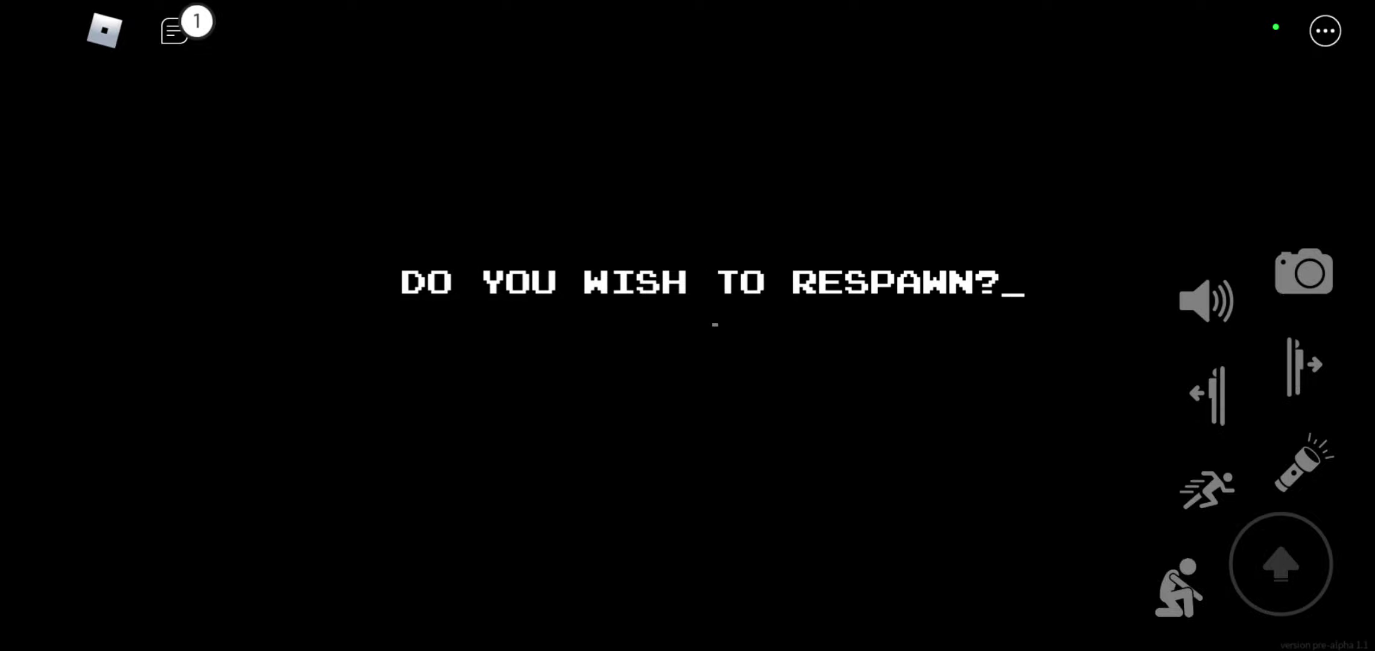
click(639, 325)
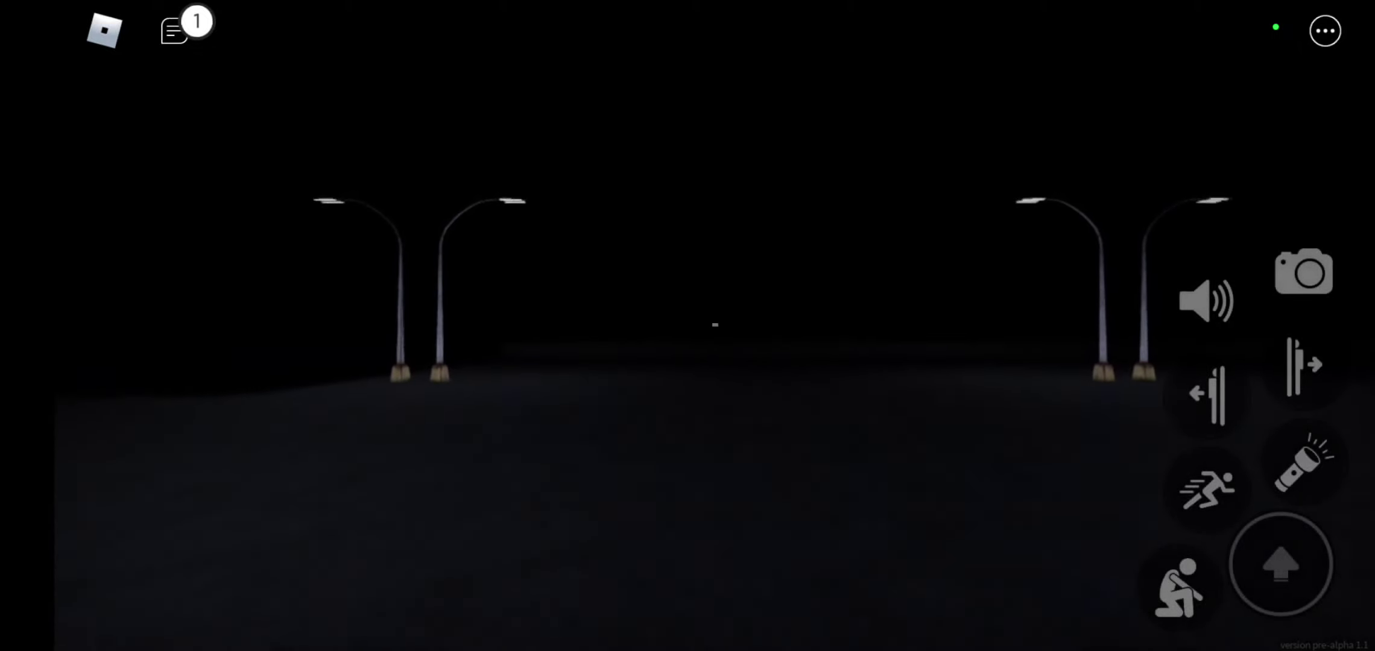
drag(688, 377, 429, 376)
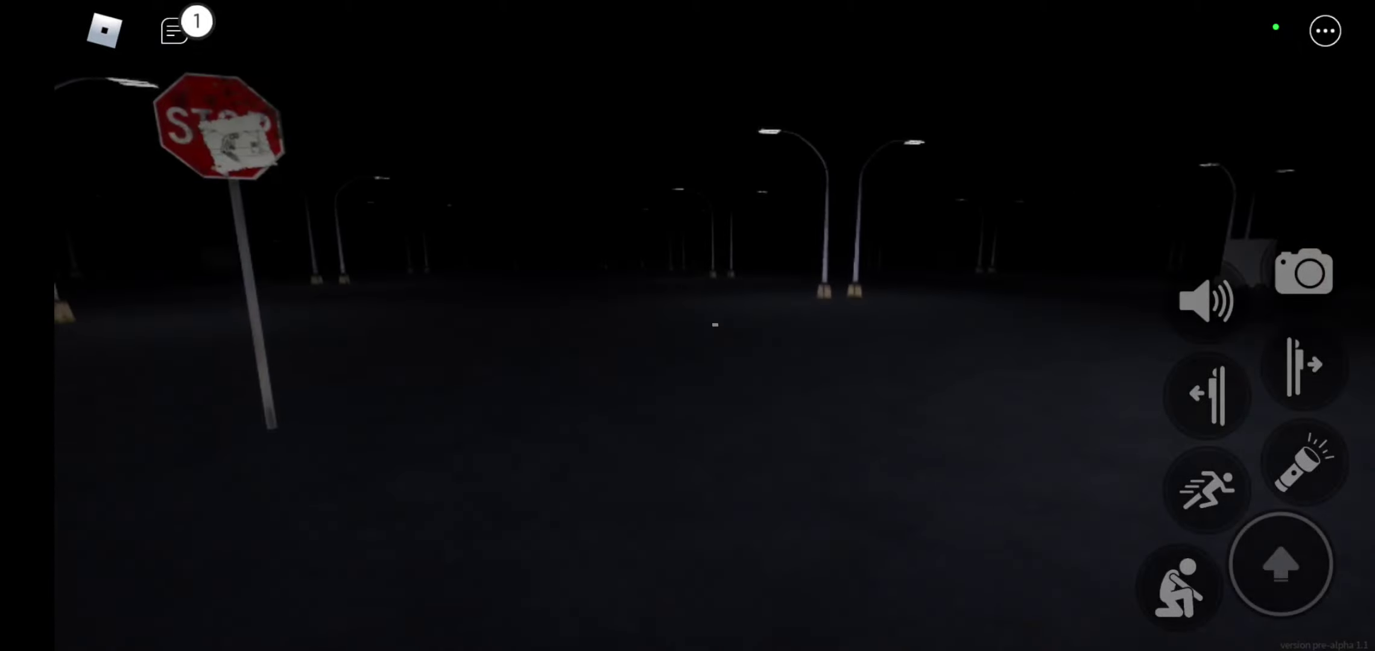
drag(687, 376, 430, 376)
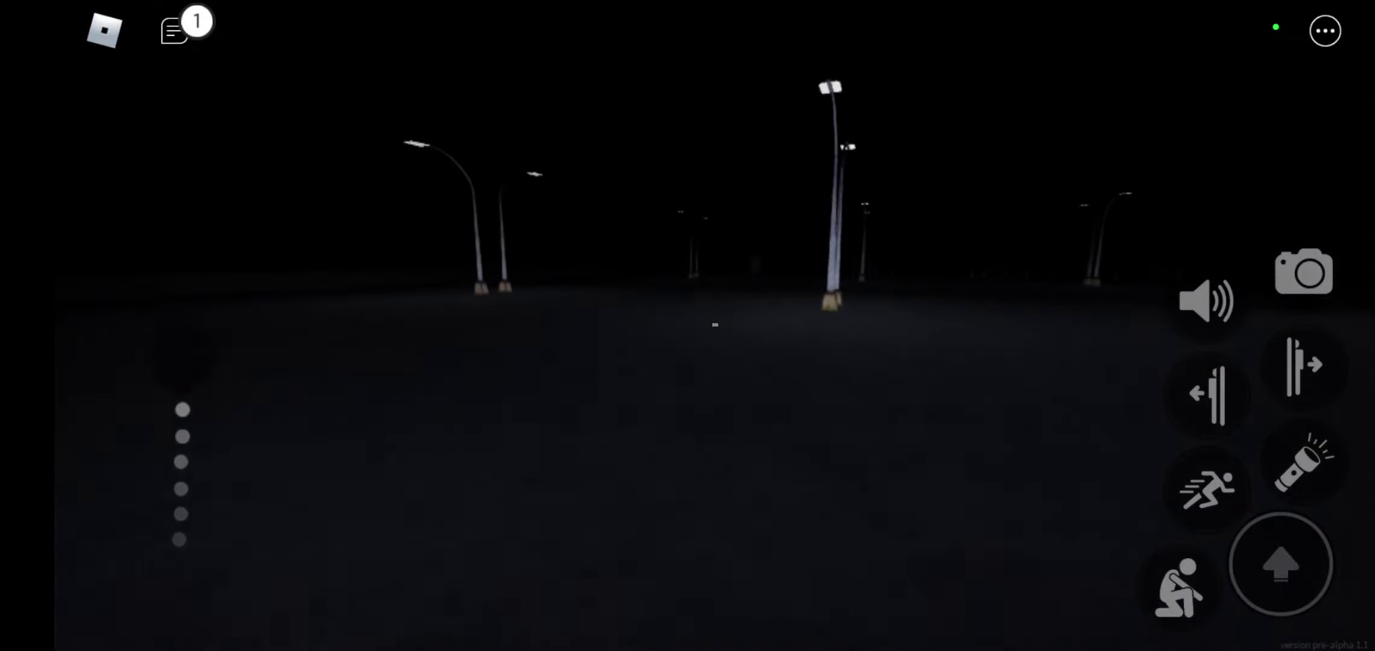
drag(687, 376, 429, 376)
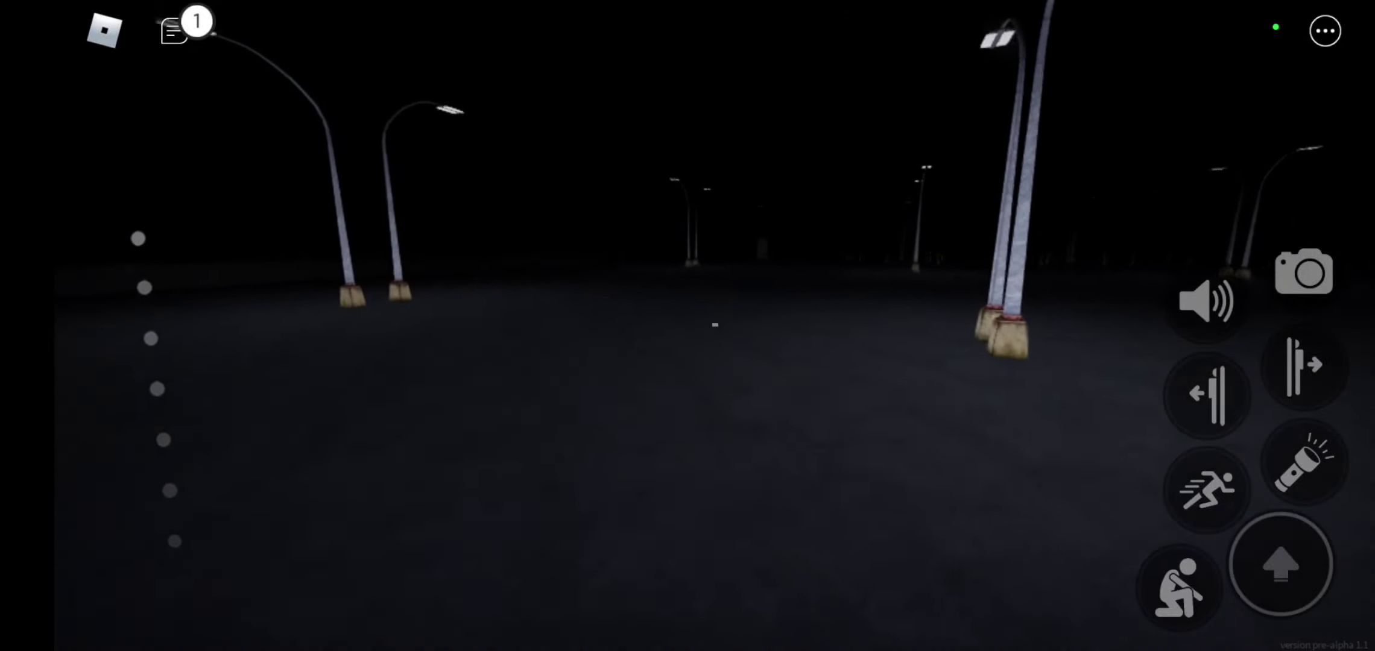
drag(688, 376, 429, 376)
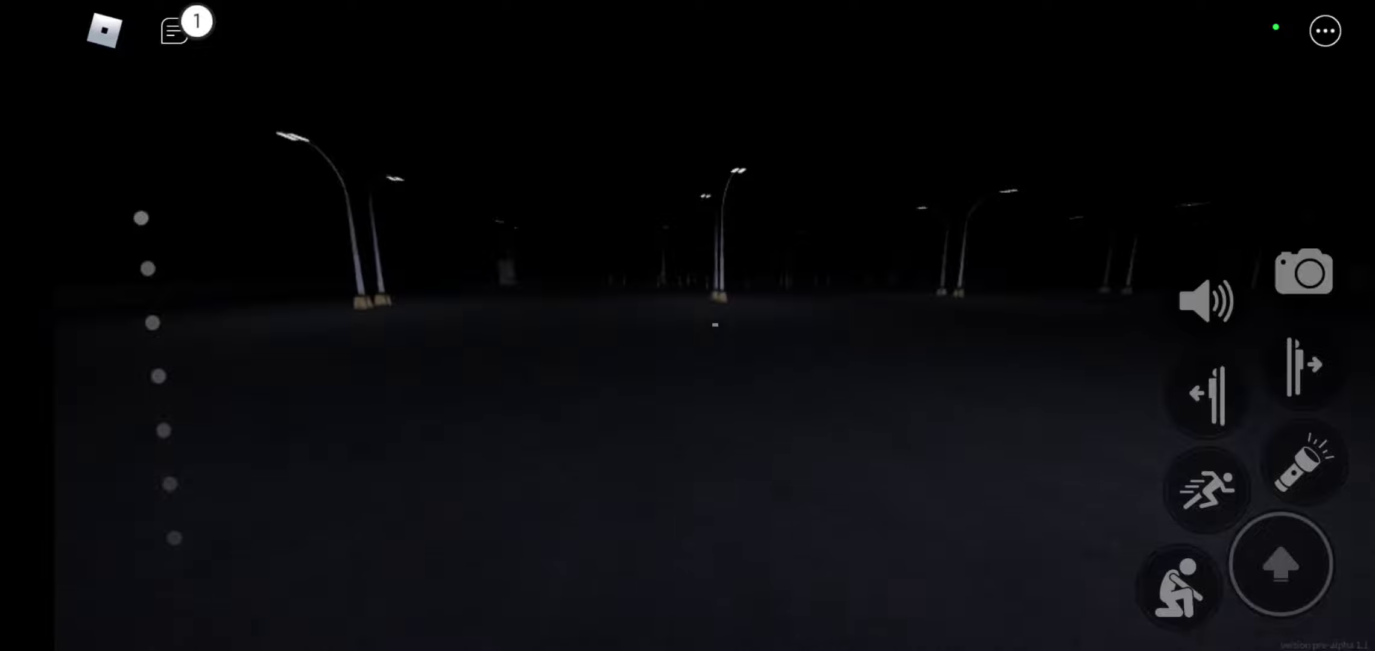
key(w)
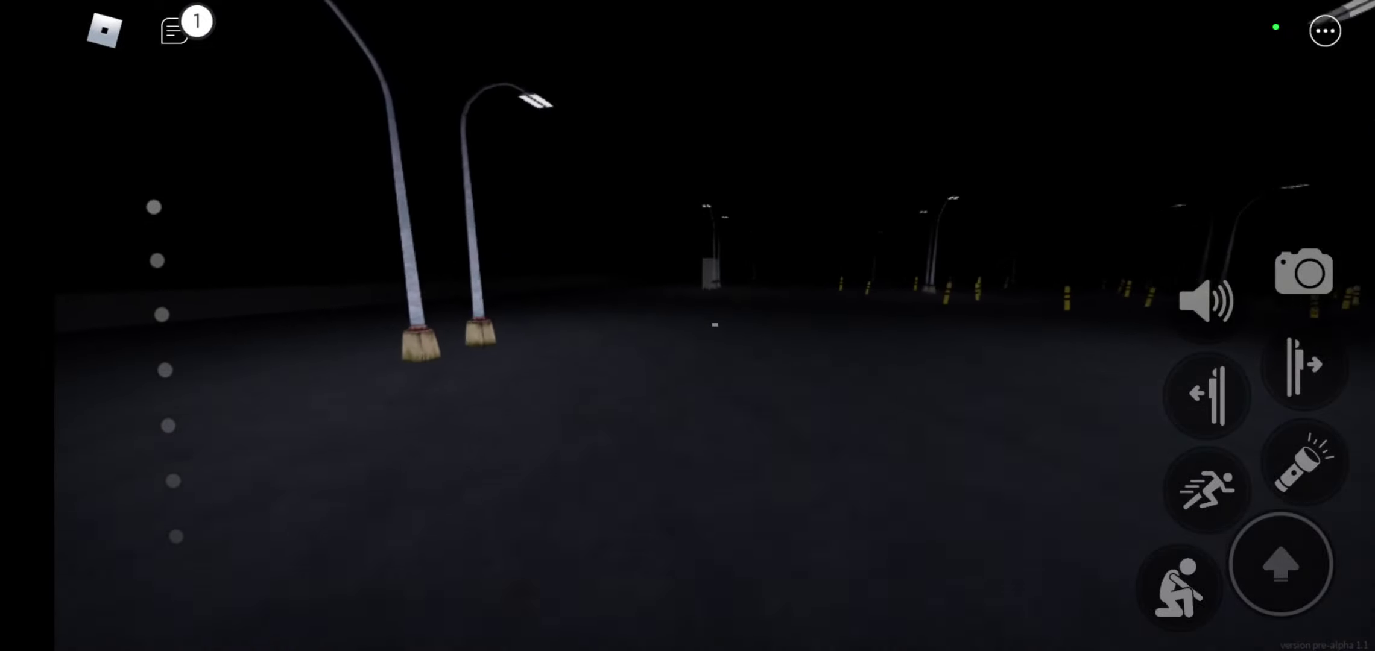
key(w)
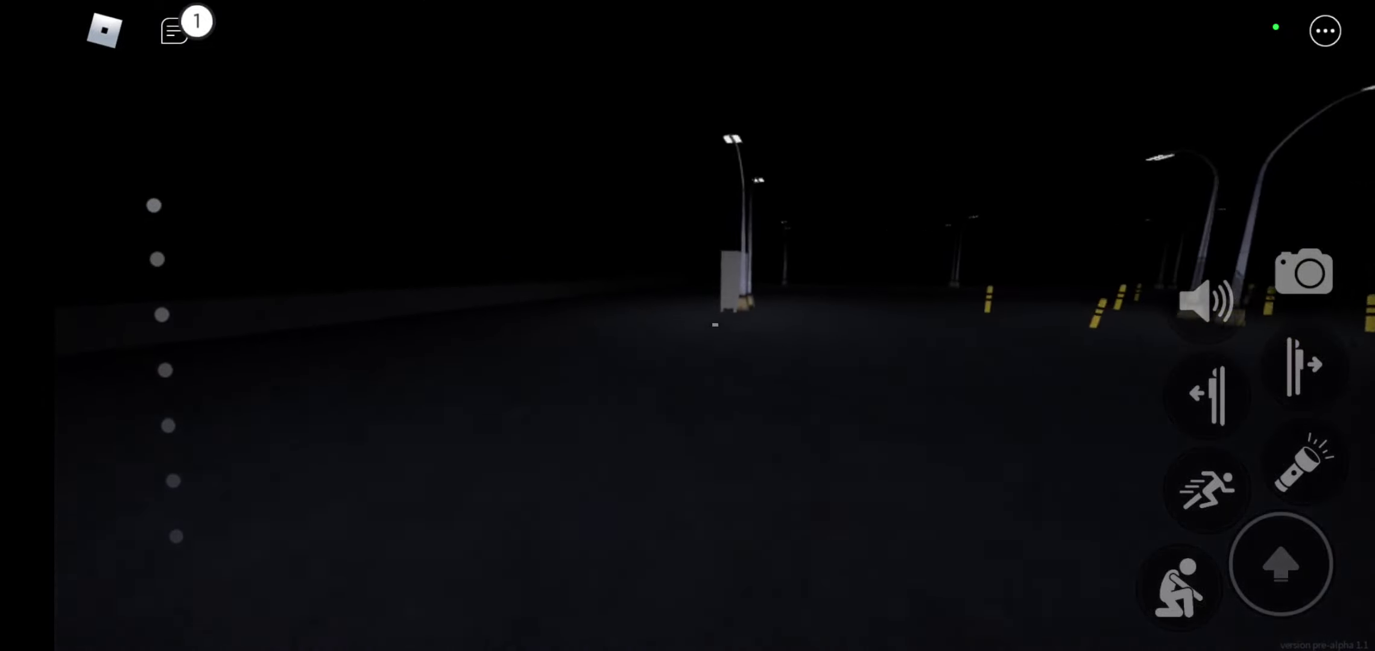
key(w)
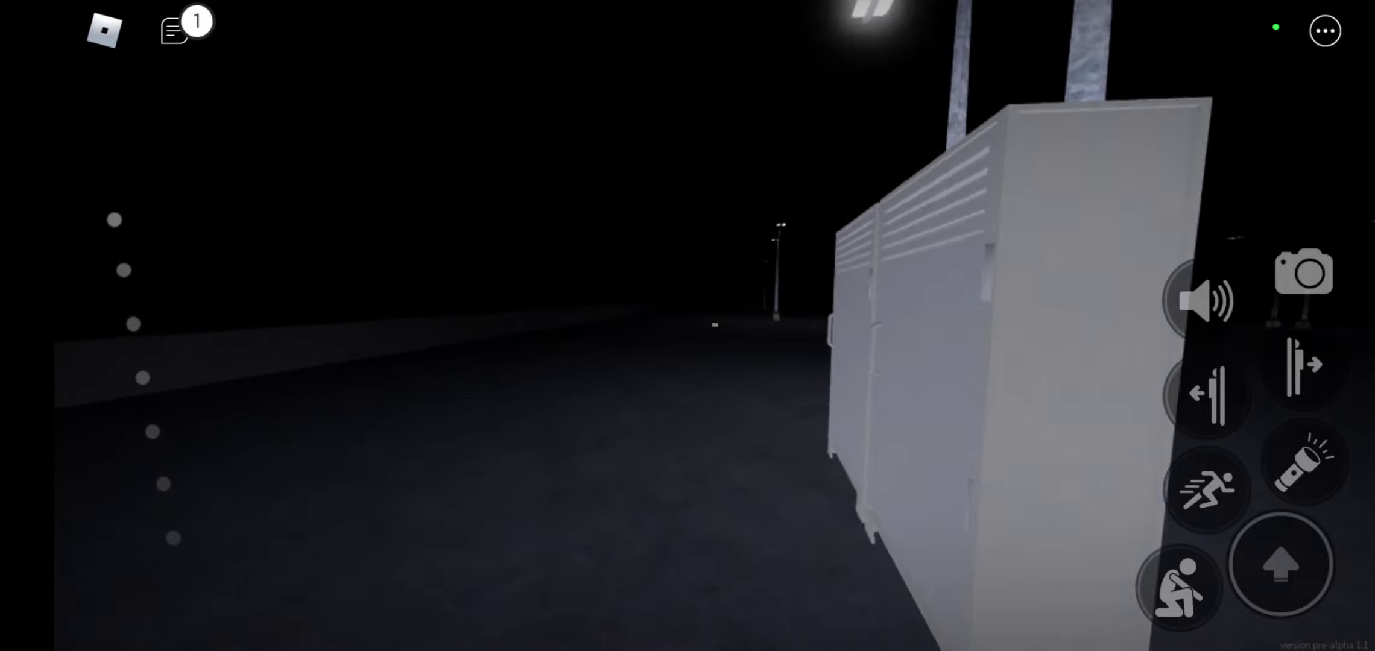
key(w)
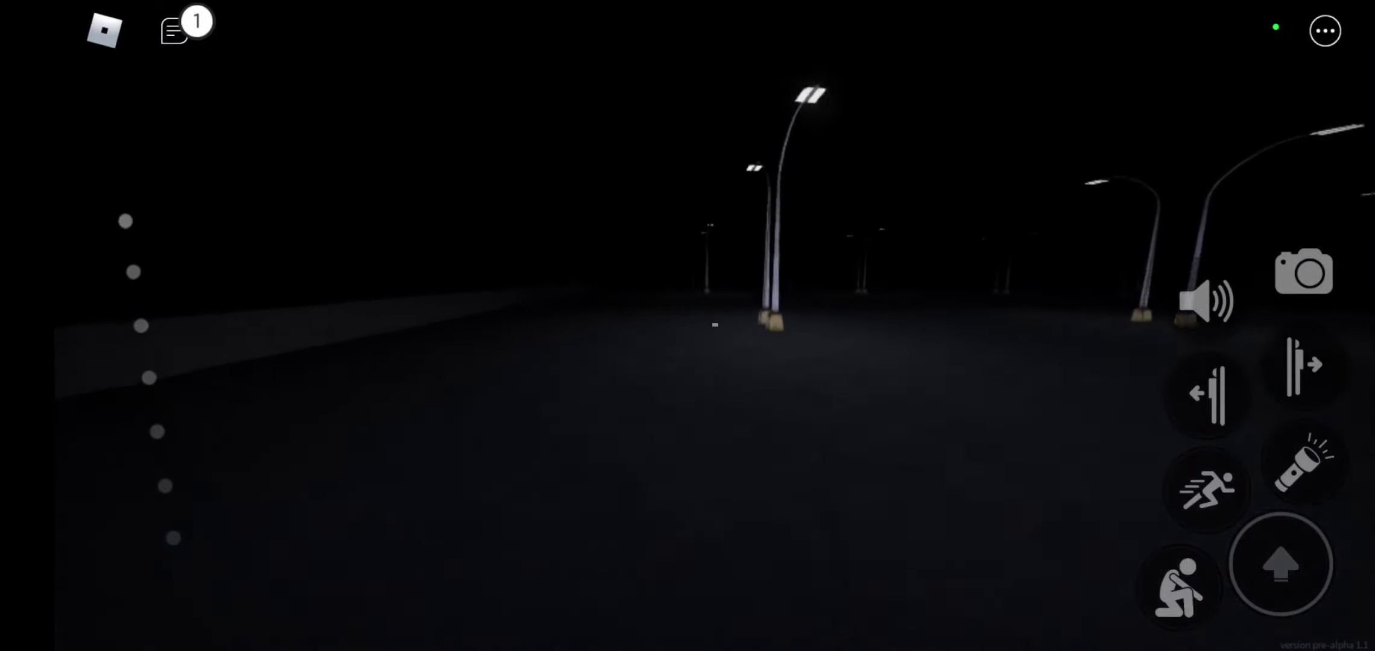
key(w)
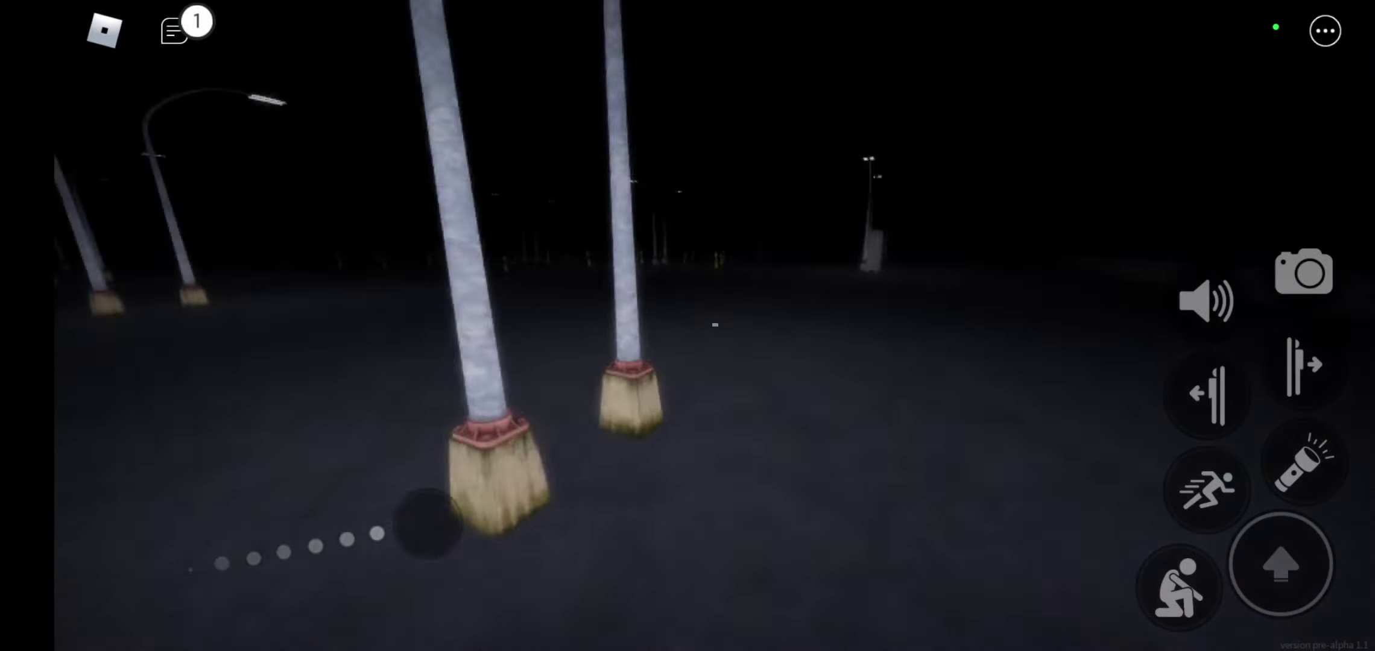
key(w)
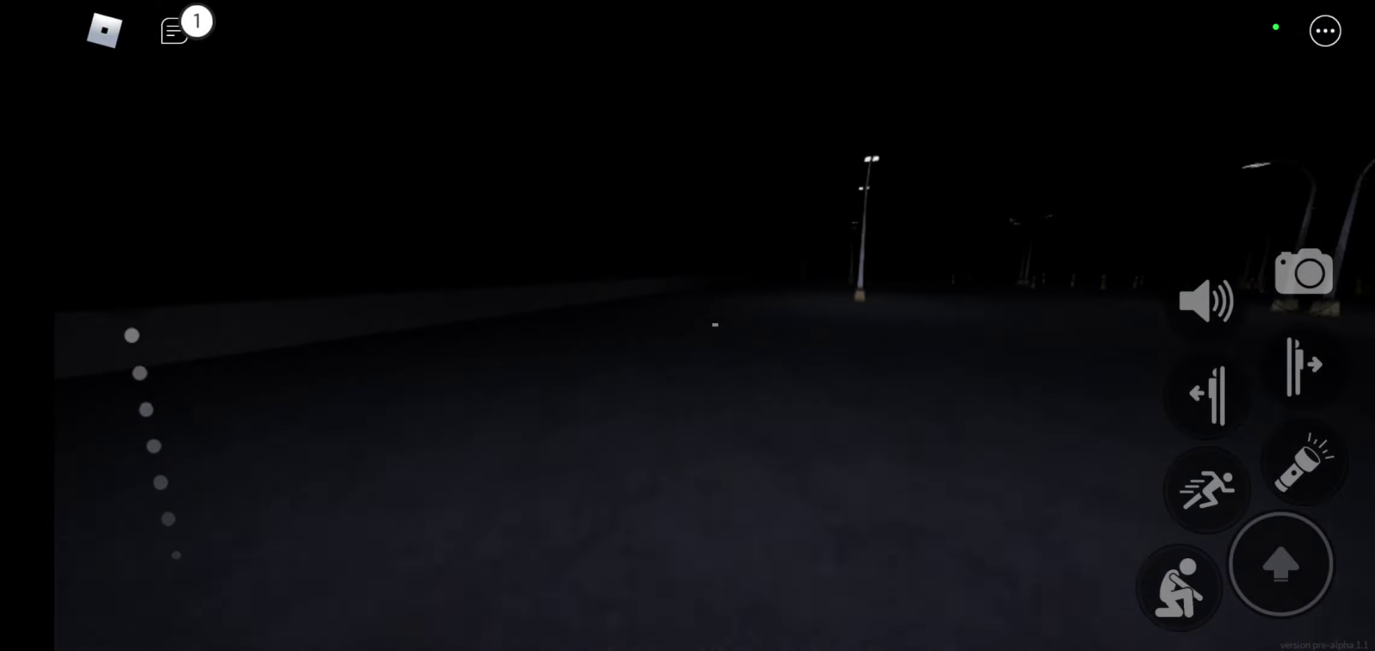
key(w)
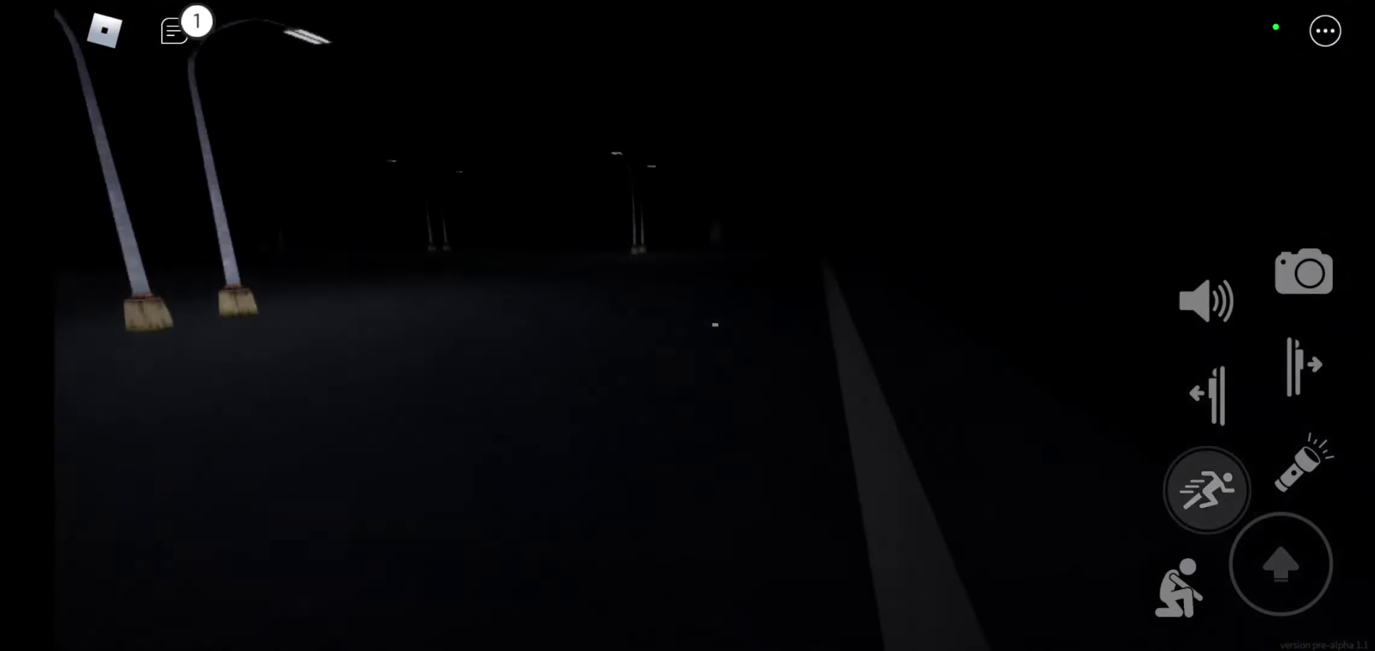
key(w)
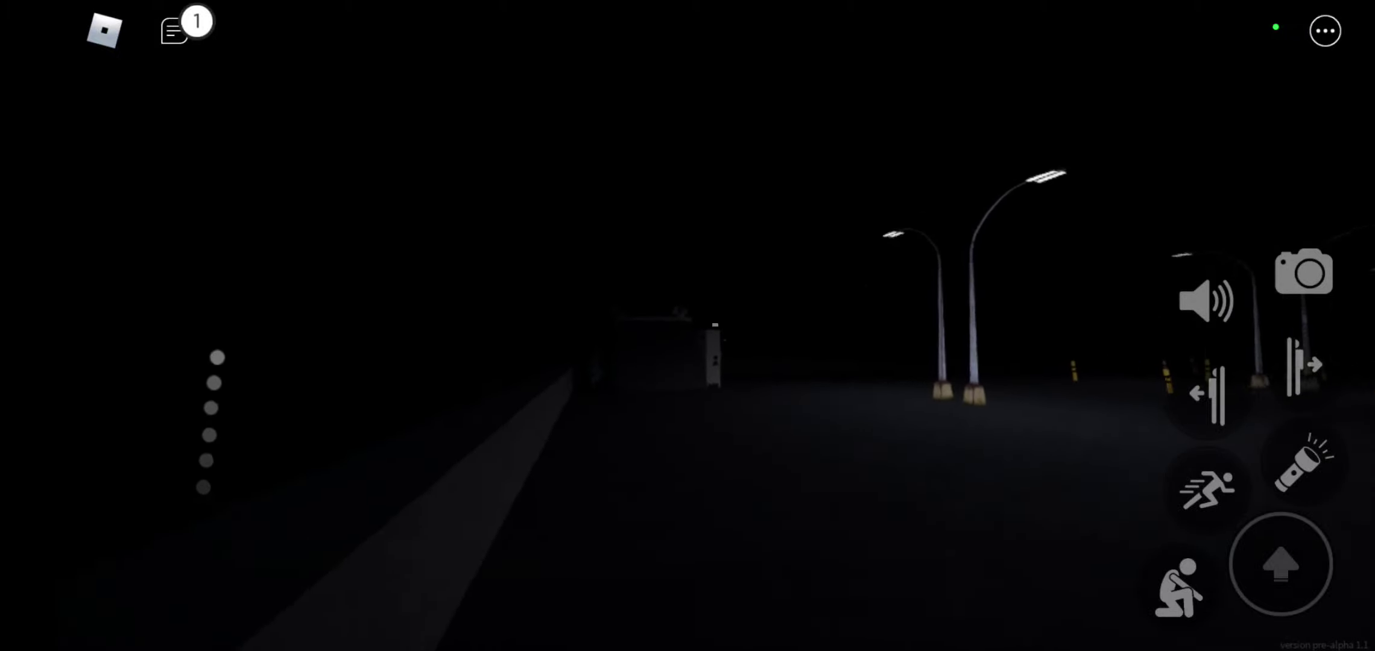
key(w)
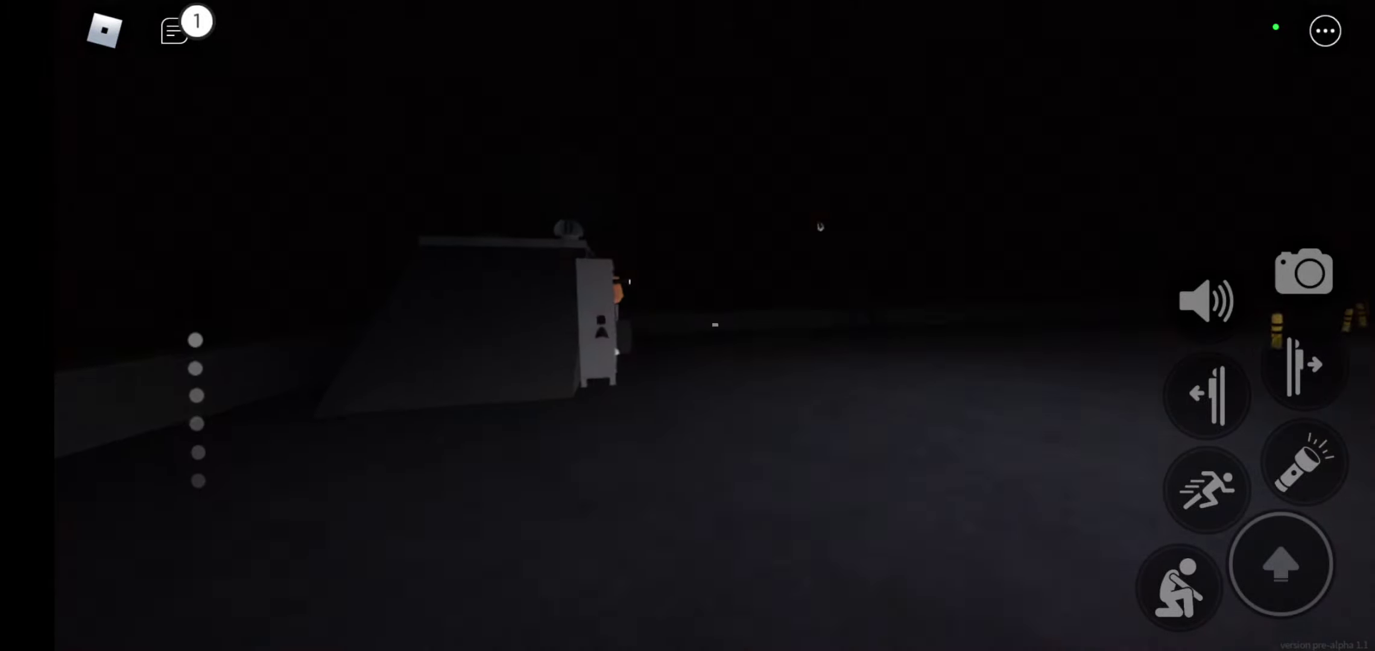
key(w)
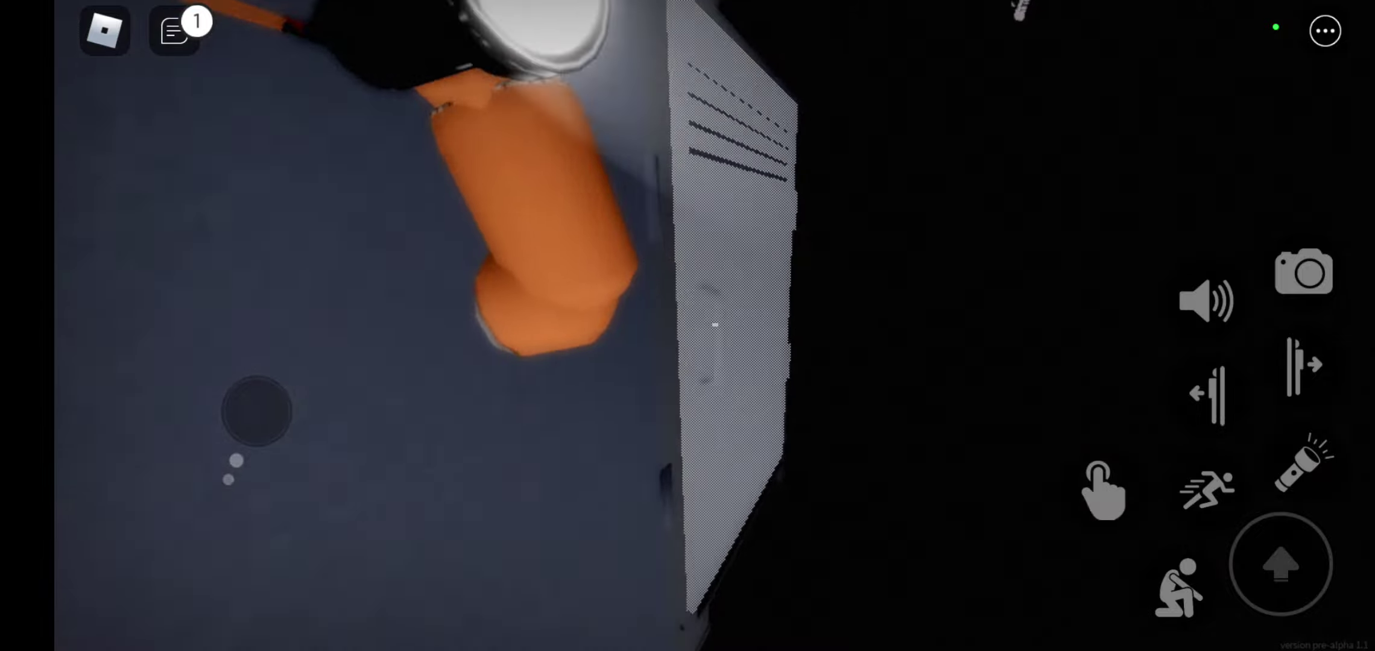
key(w)
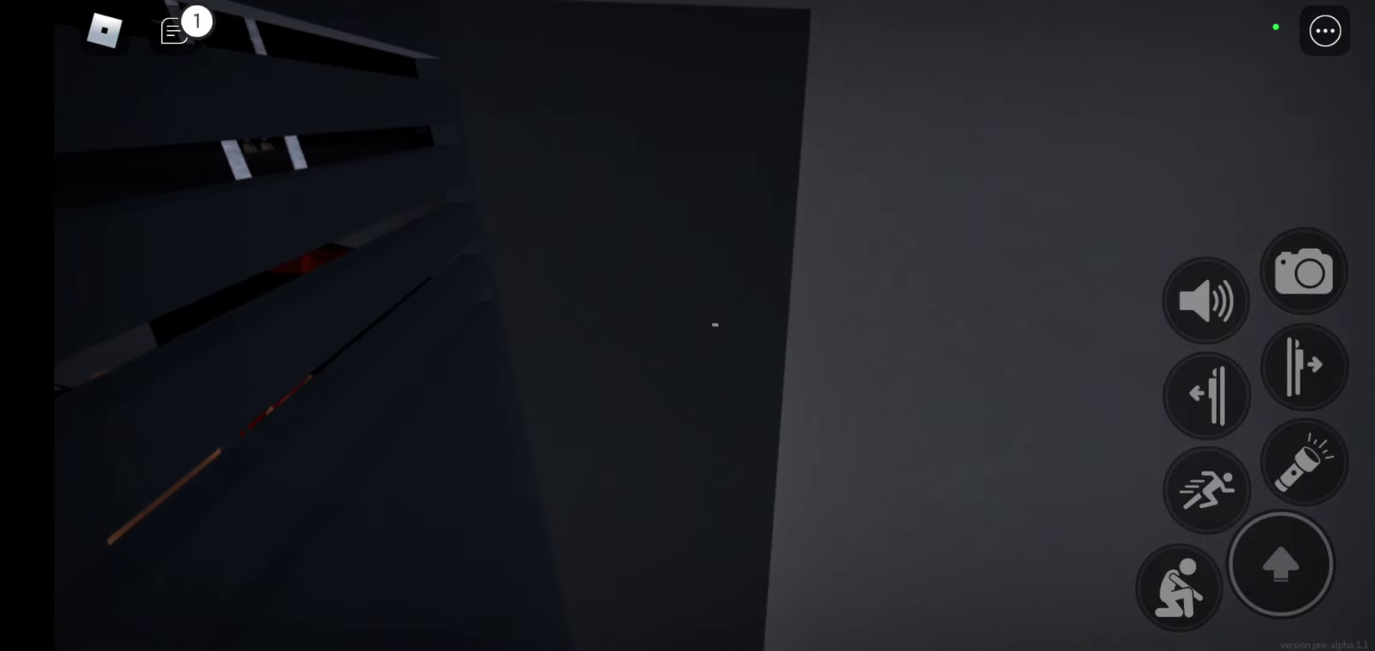
key(w)
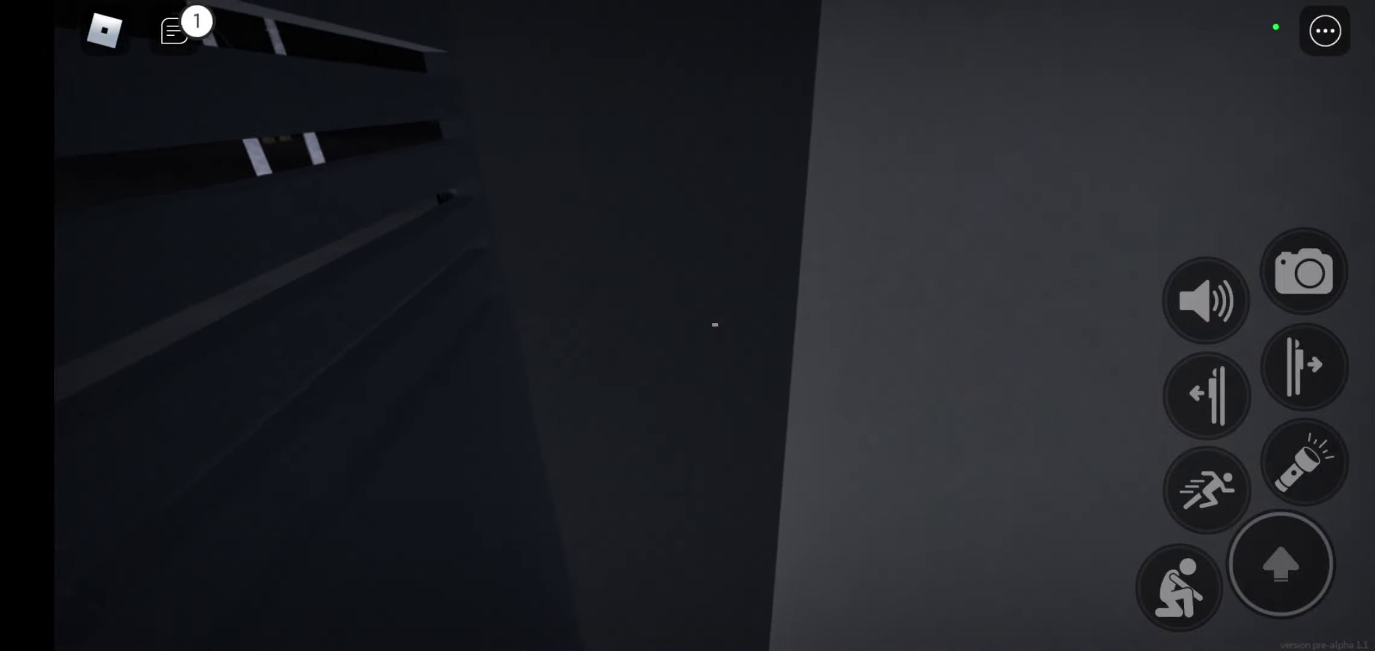
key(w)
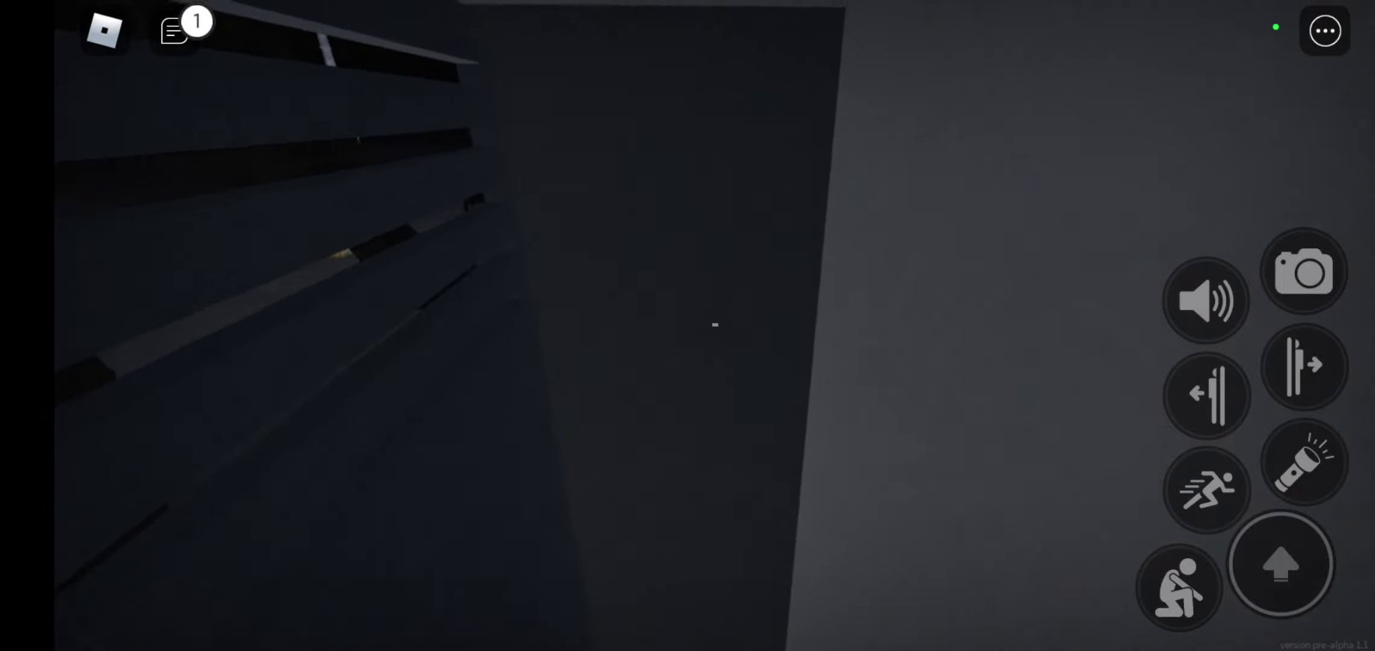
key(w)
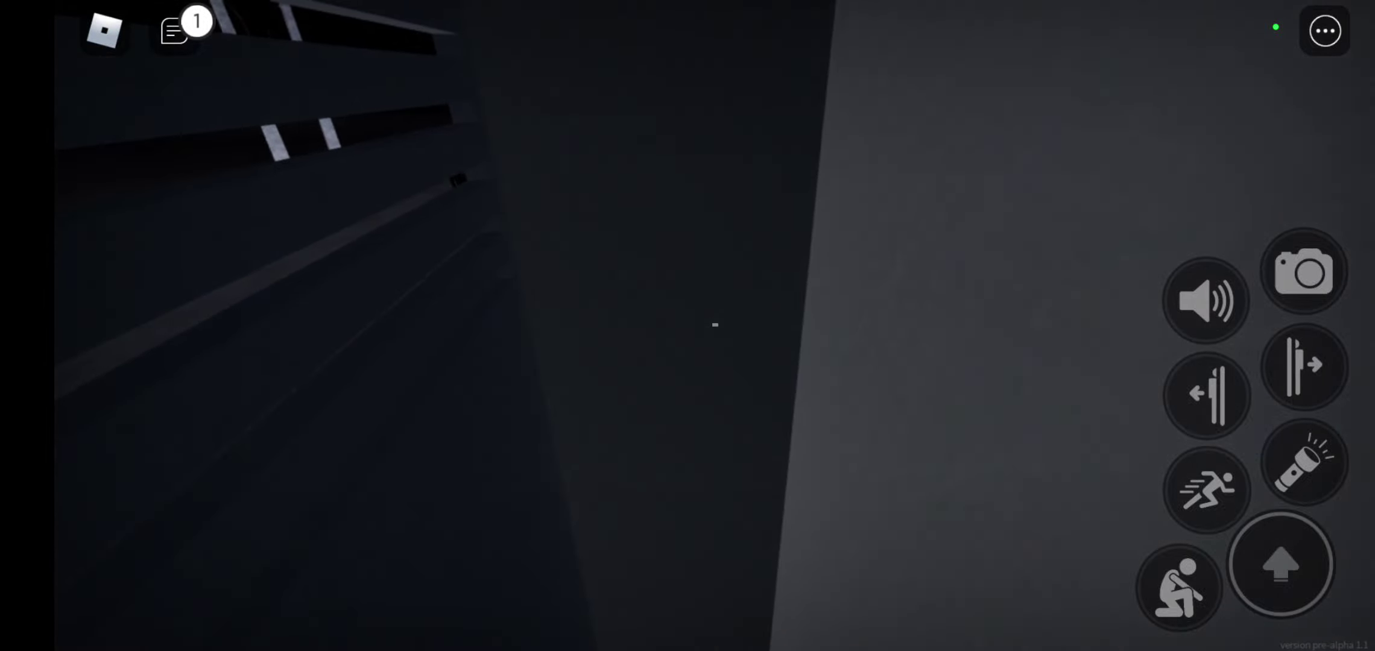
key(w)
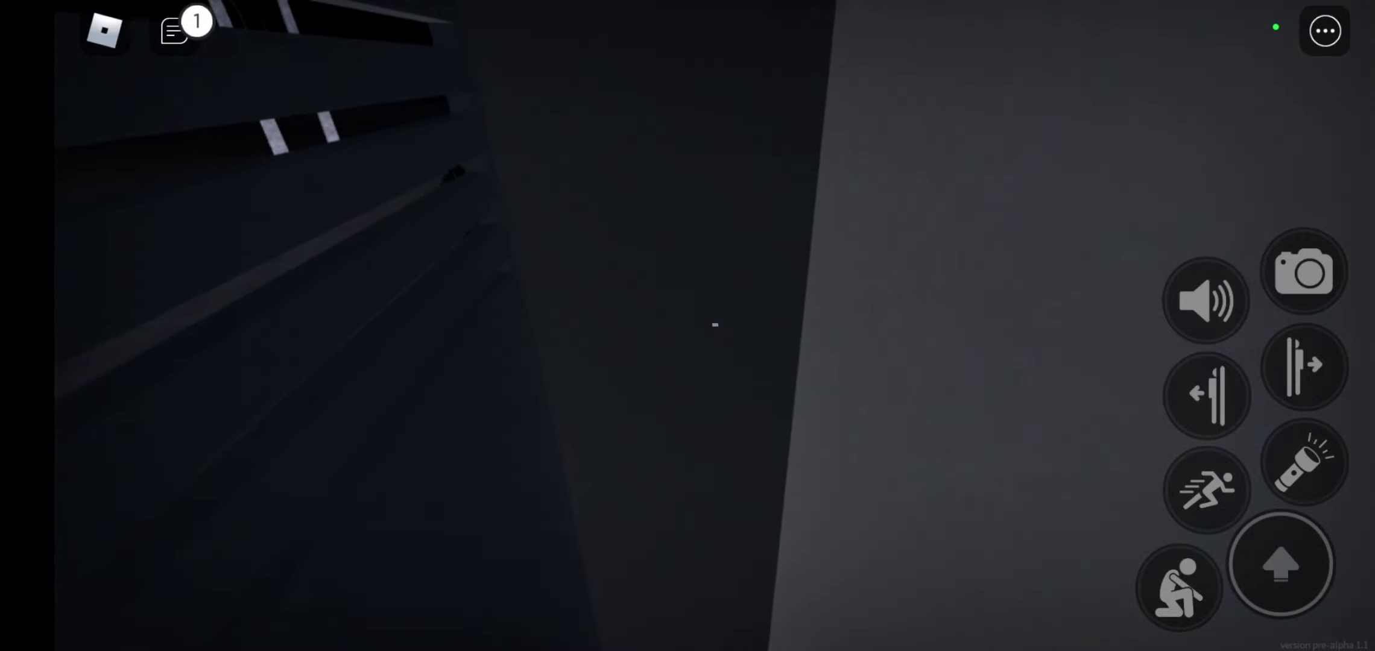
key(w)
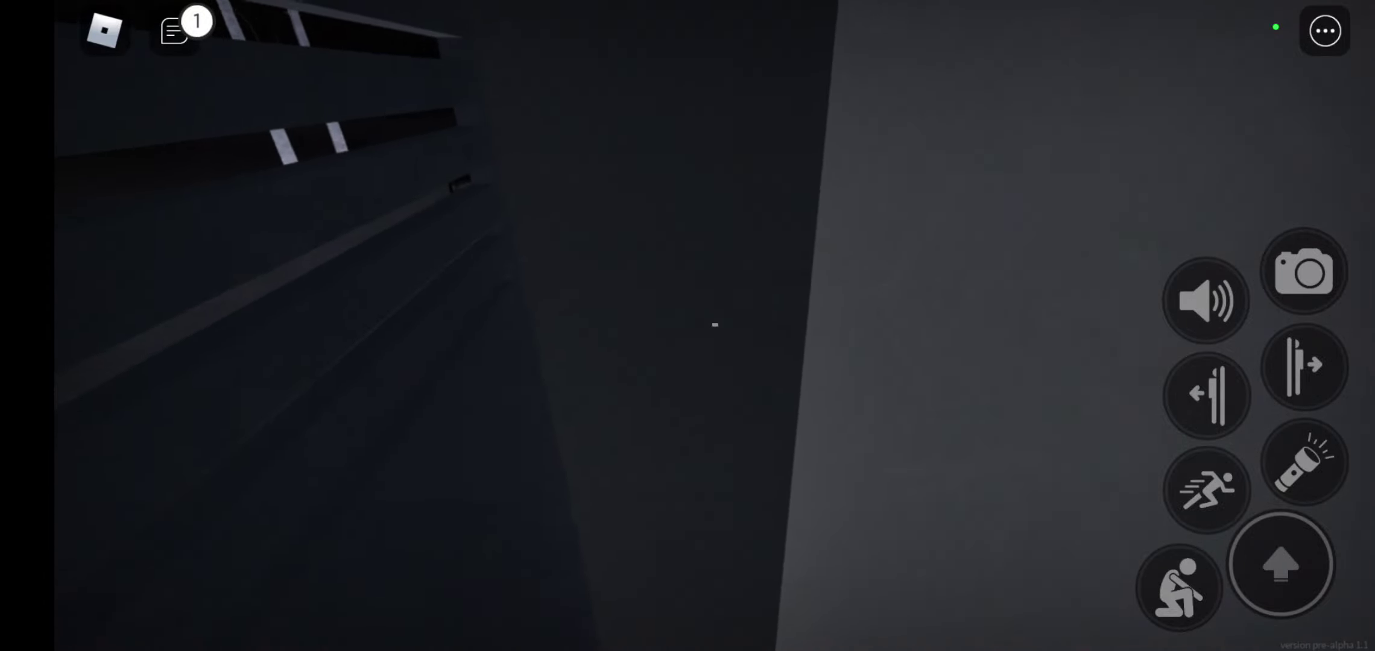
key(w)
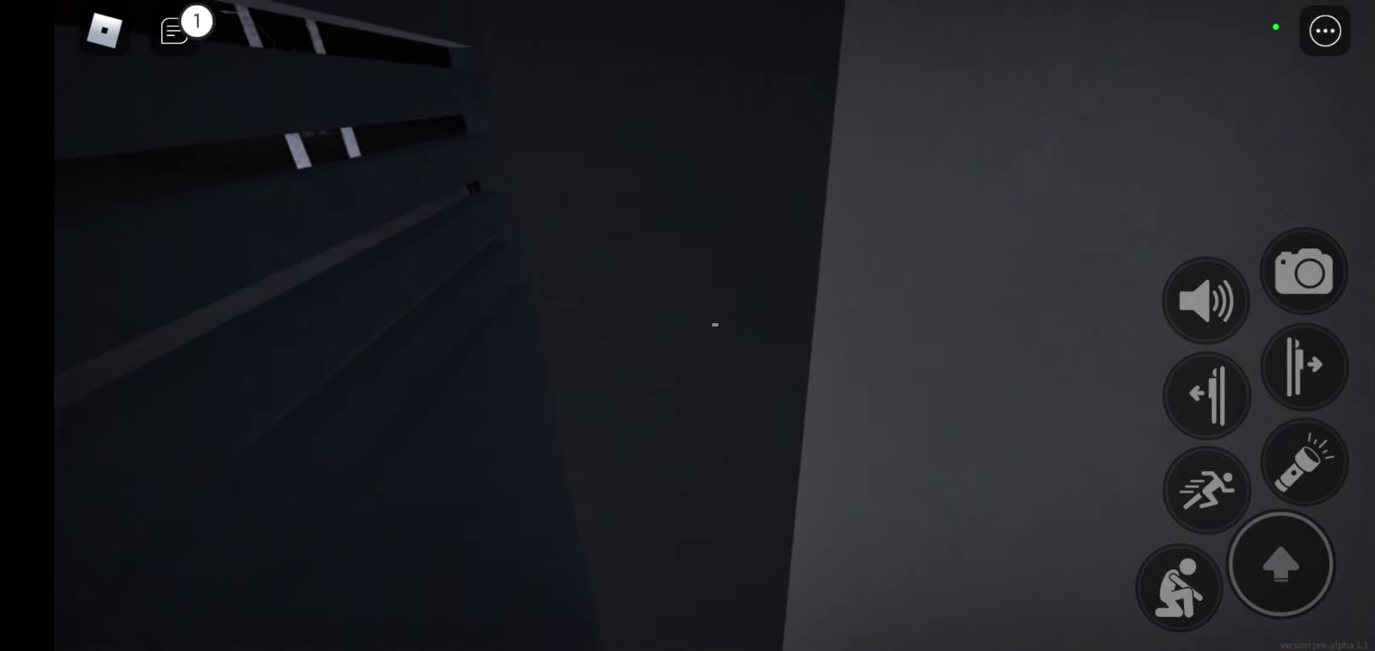